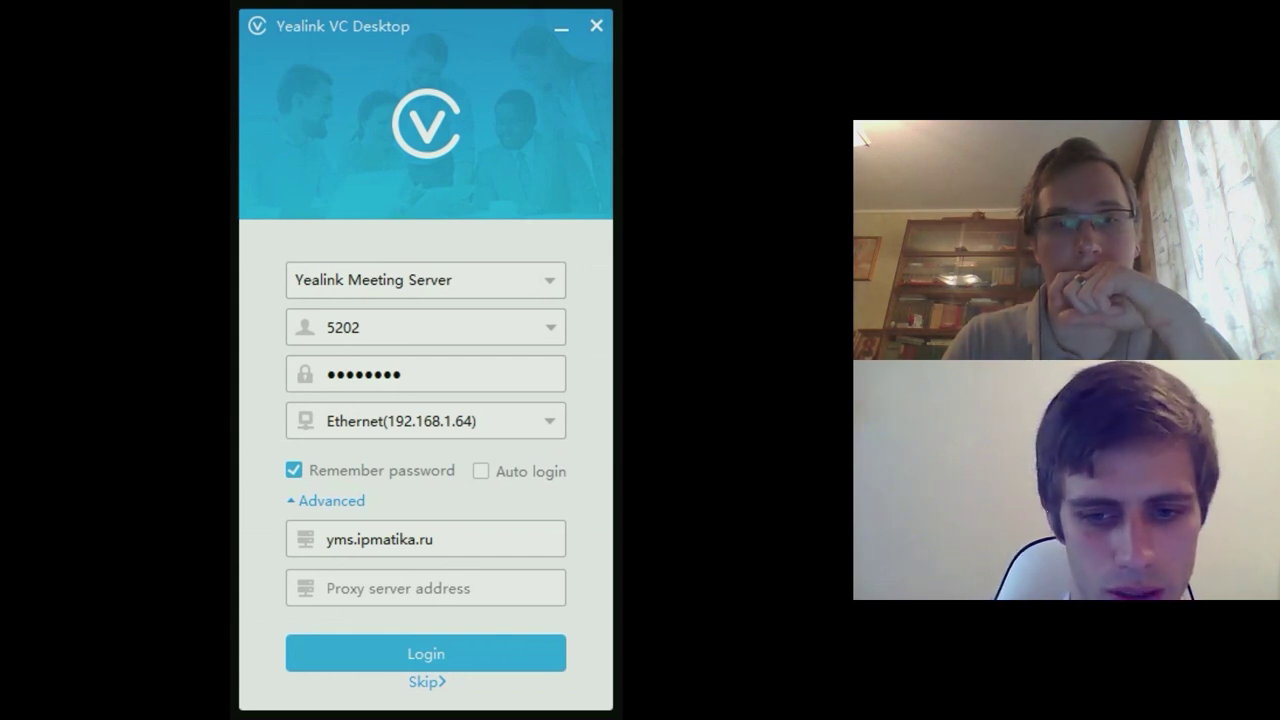
- Dismiss the Yealink VC Desktop login window to get back to the VC800 browser page
{"action": "key", "text": "Return"}
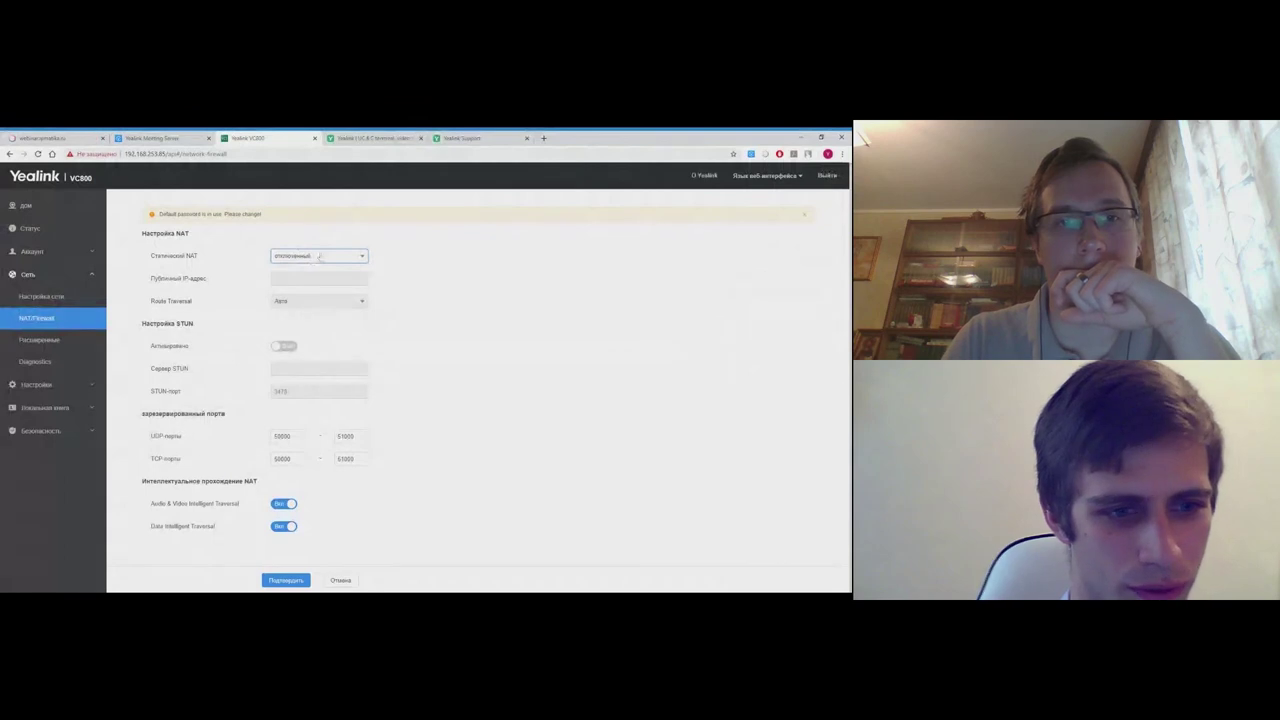
- Set Static NAT (Статический NAT) to Auto and confirm the NAT settings
{"action": "left_click", "coordinate": [318, 256]}
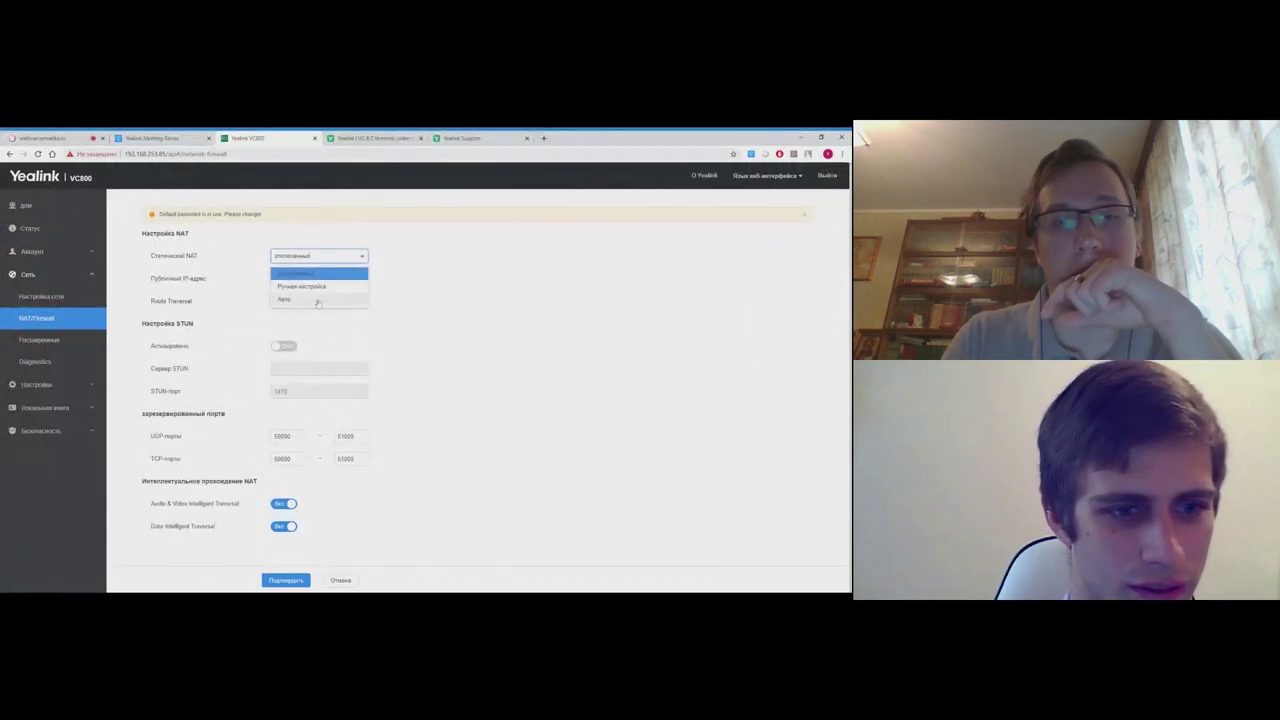
{"action": "left_click", "coordinate": [318, 300]}
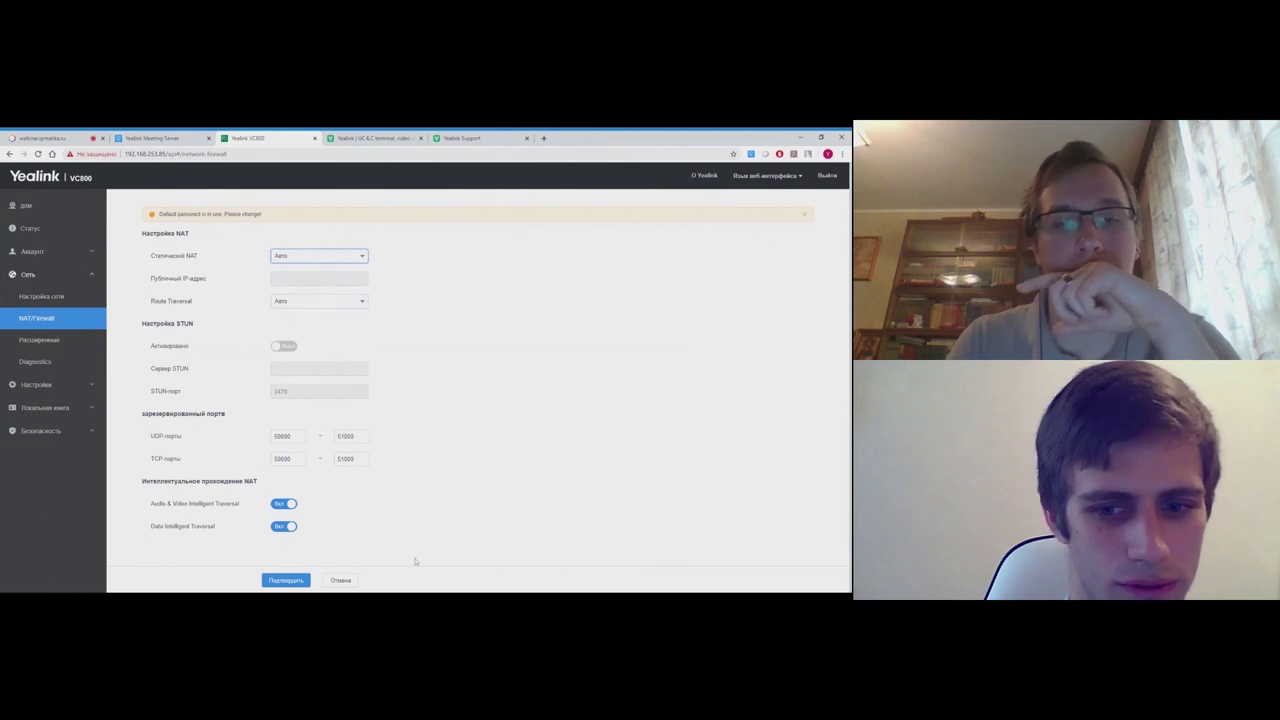
{"action": "left_click", "coordinate": [285, 580]}
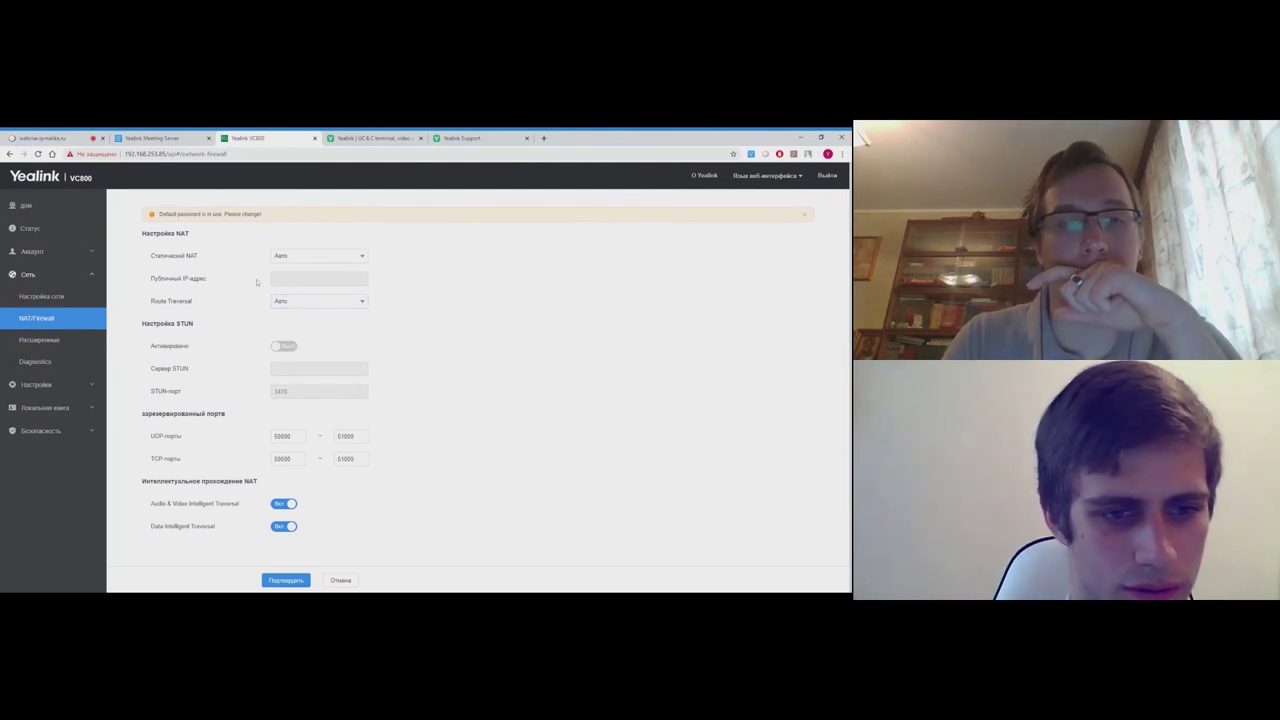
- Refresh the page and check that the public IP shows 178.57.85.83
{"action": "left_click", "coordinate": [63, 320]}
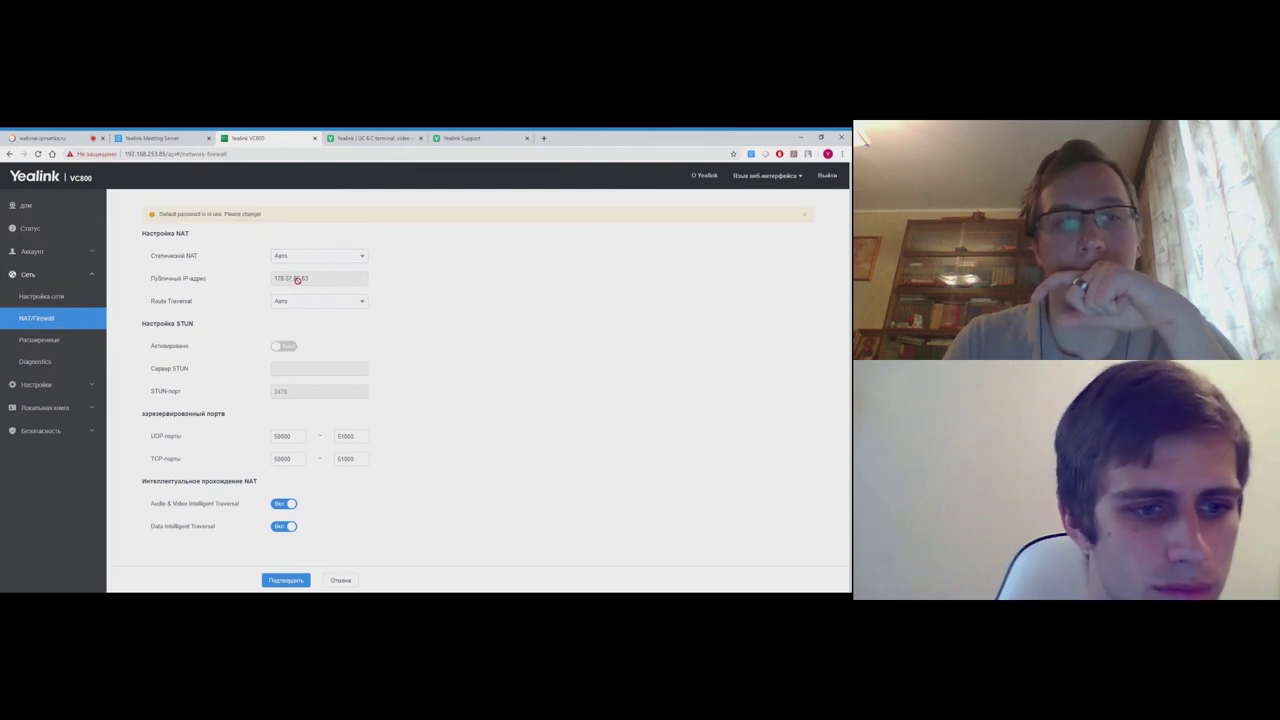
{"action": "left_click_drag", "start_coordinate": [318, 279], "coordinate": [276, 282]}
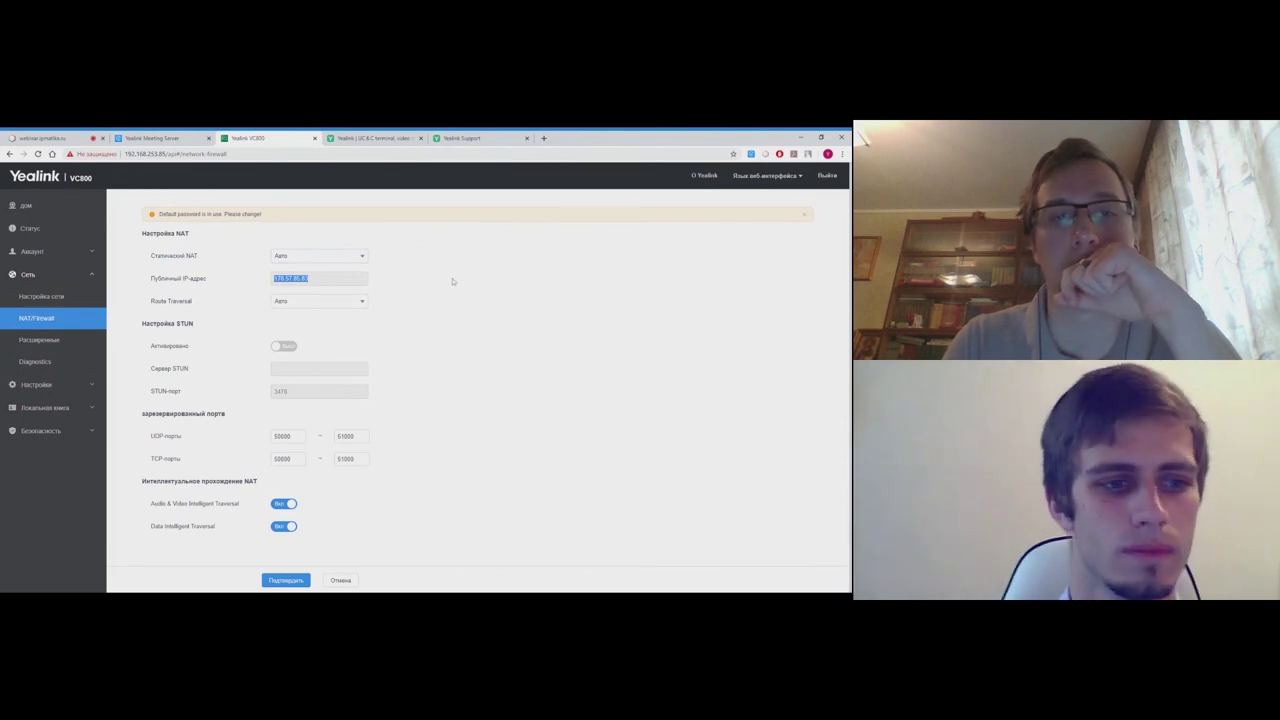
{"action": "left_click", "coordinate": [257, 318]}
{"action": "key", "text": "ctrl+plus"}
{"action": "key", "text": "ctrl+plus"}
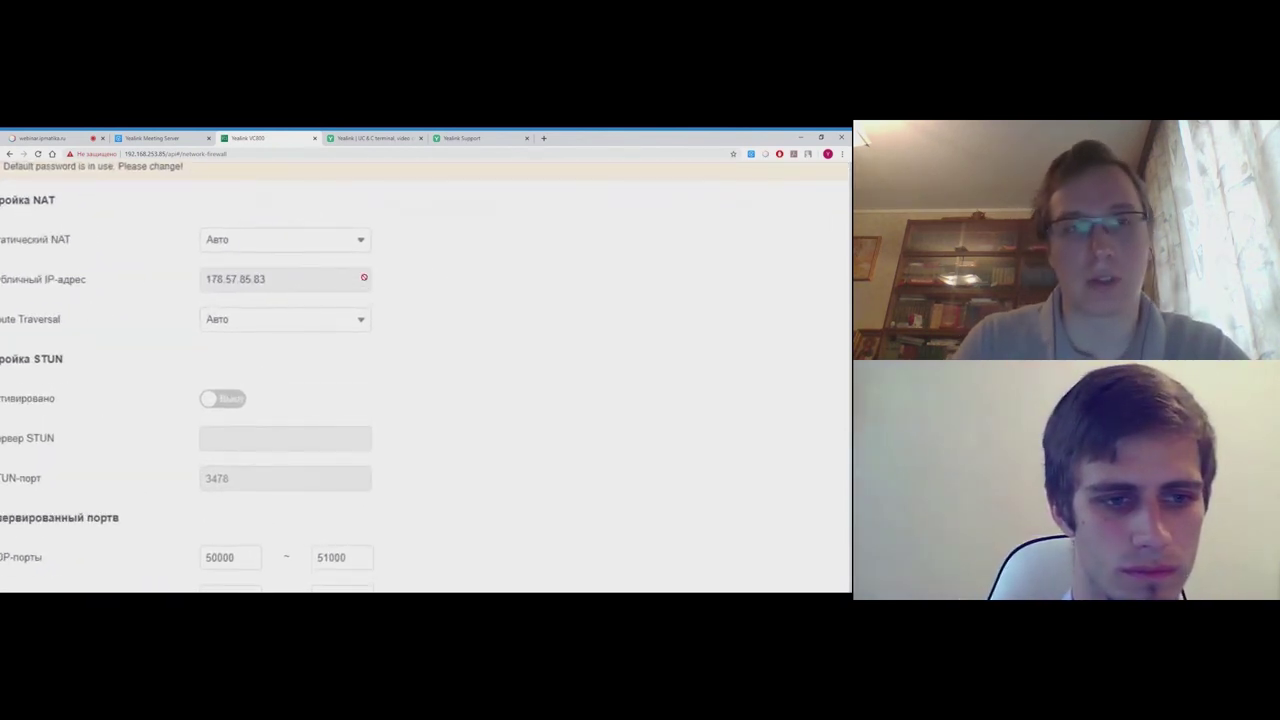
{"action": "double_click", "coordinate": [235, 279]}
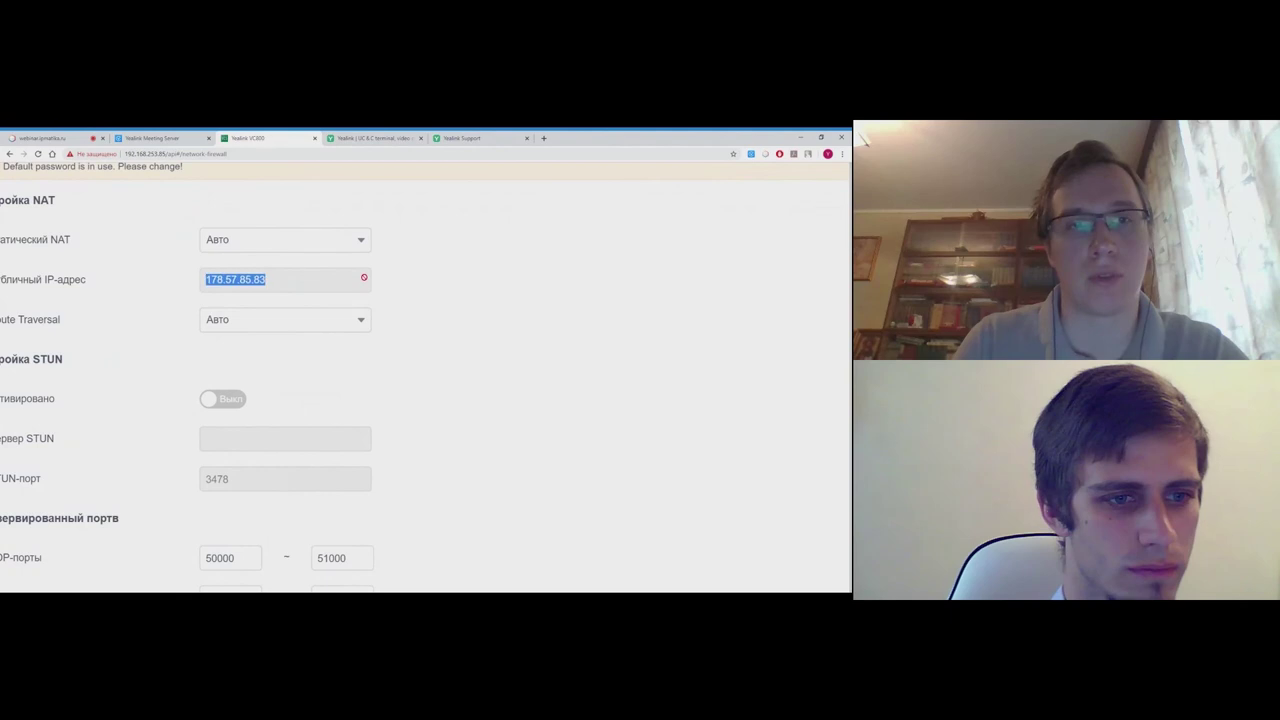
{"action": "left_click", "coordinate": [414, 288]}
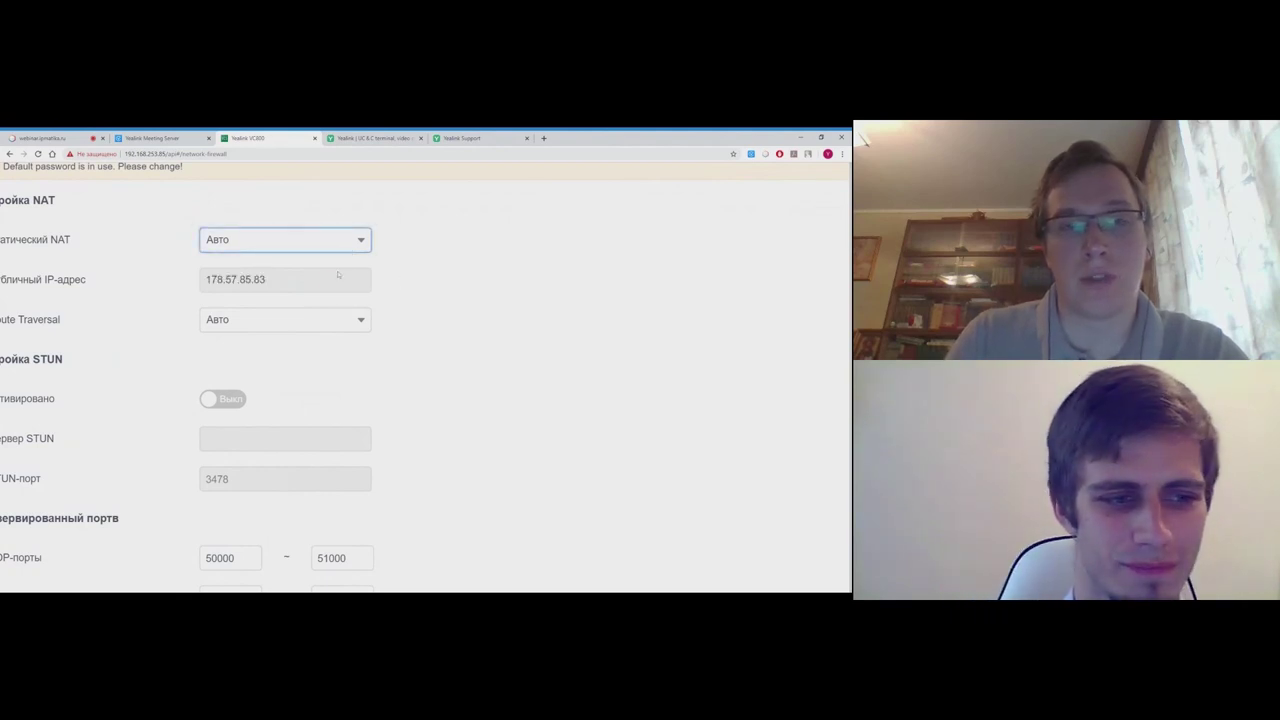
{"action": "key", "text": "ctrl+minus"}
{"action": "key", "text": "ctrl+minus"}
{"action": "key", "text": "ctrl+minus"}
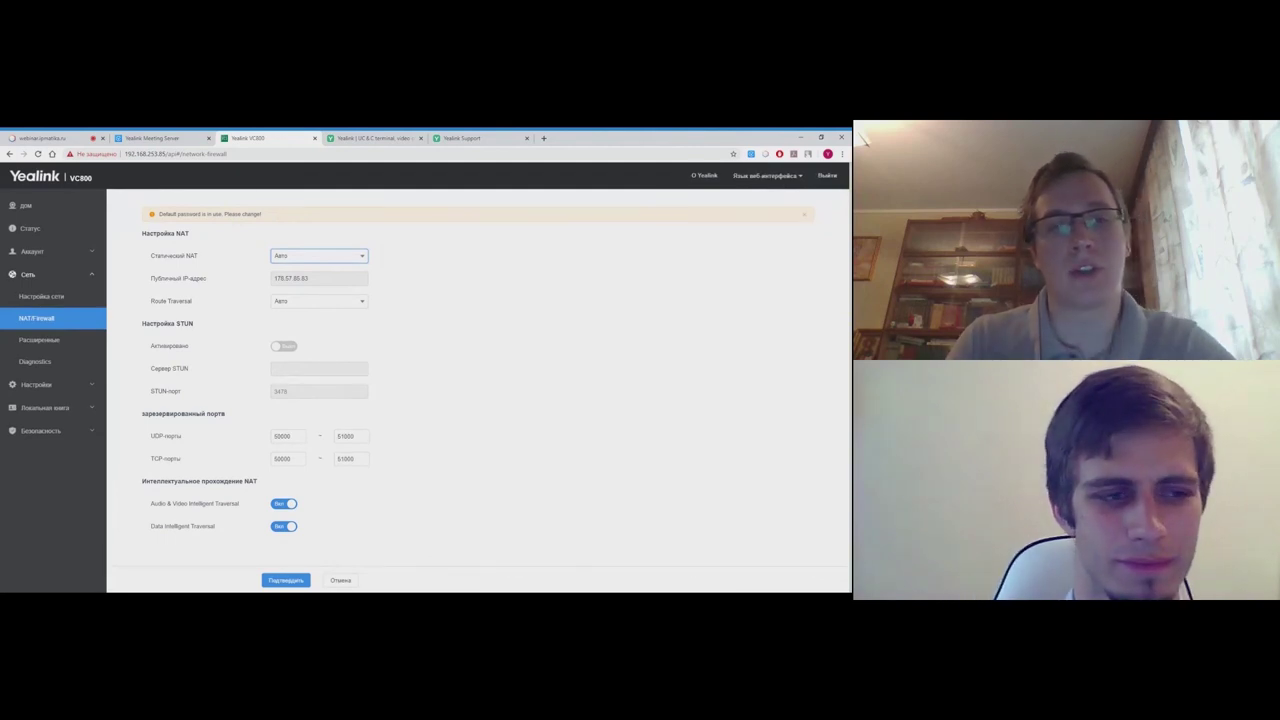
- On the Diagnostics page, ping 8.8.8.8, then stop the ping
{"action": "left_click", "coordinate": [52, 364]}
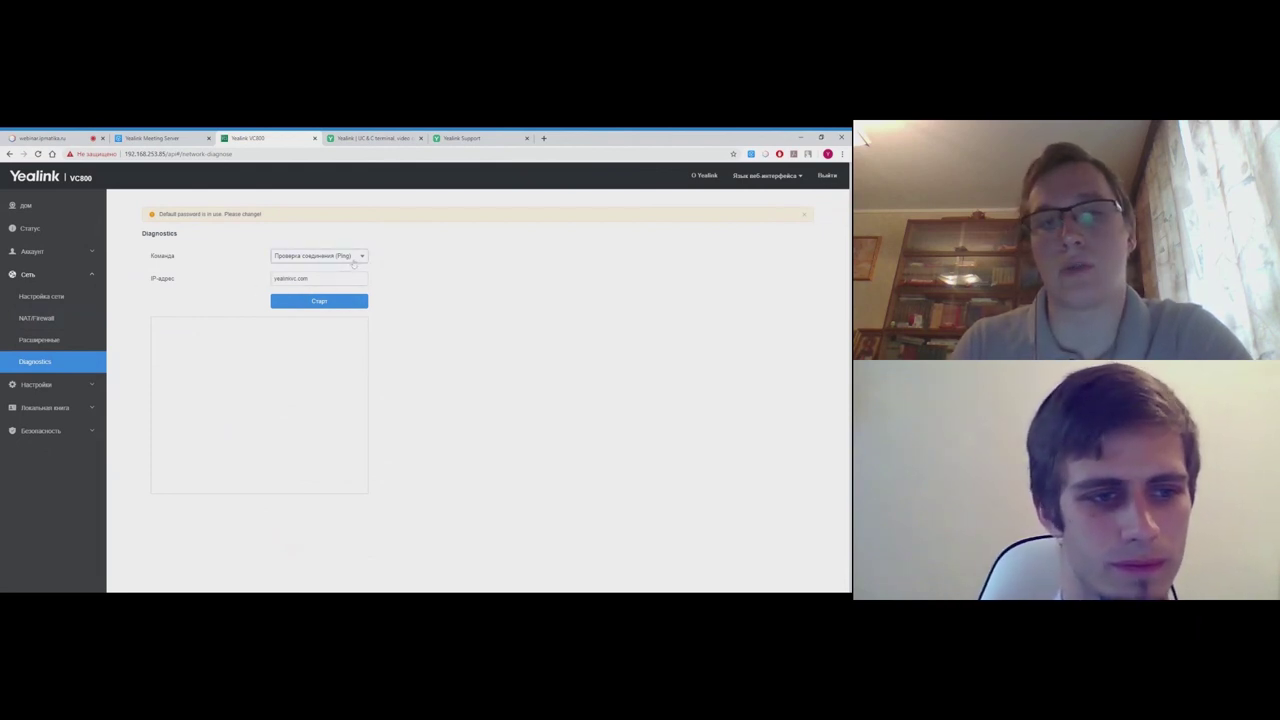
{"action": "left_click", "coordinate": [318, 278]}
{"action": "key", "text": "Escape"}
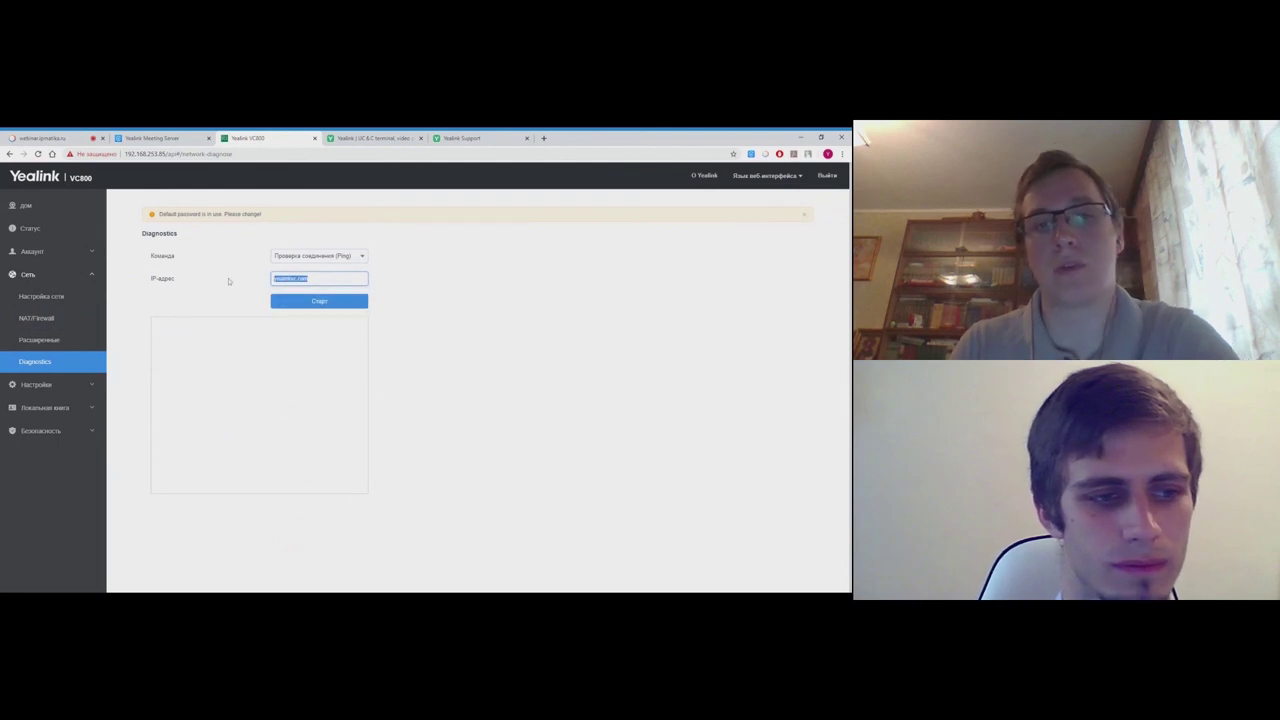
{"action": "type", "text": "8.8.8"}
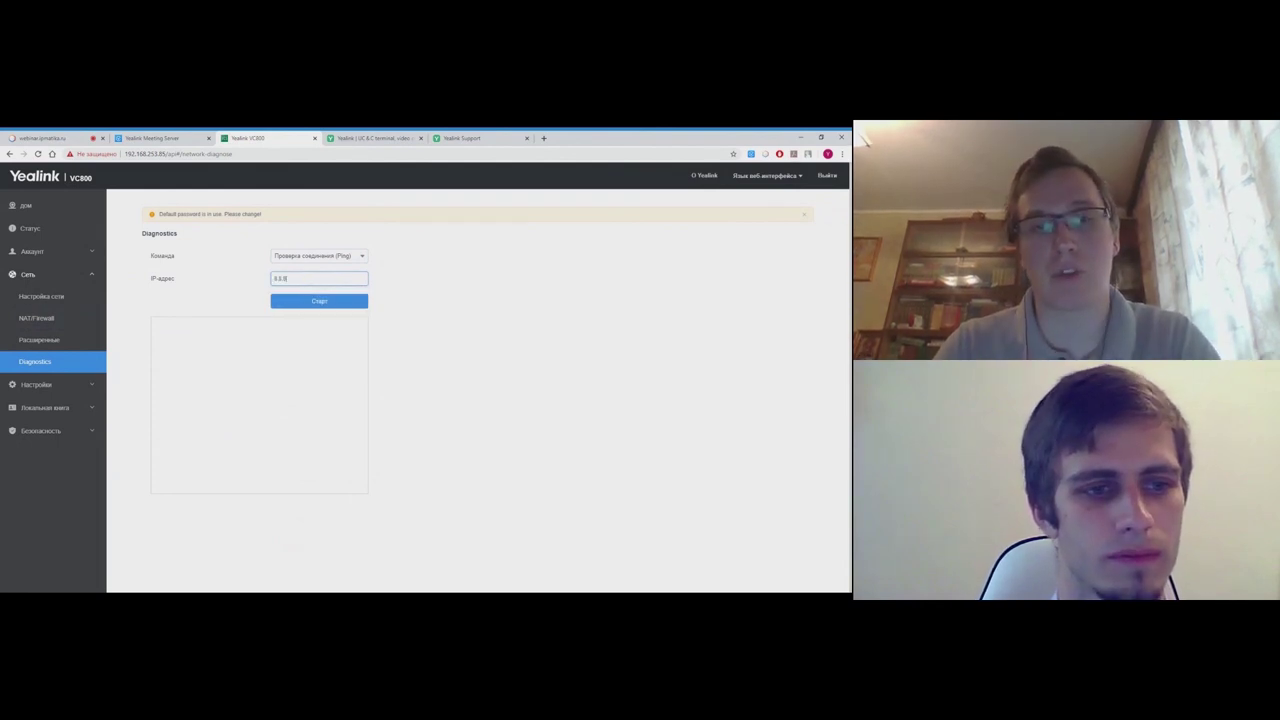
{"action": "type", "text": ".8"}
{"action": "left_click", "coordinate": [322, 303]}
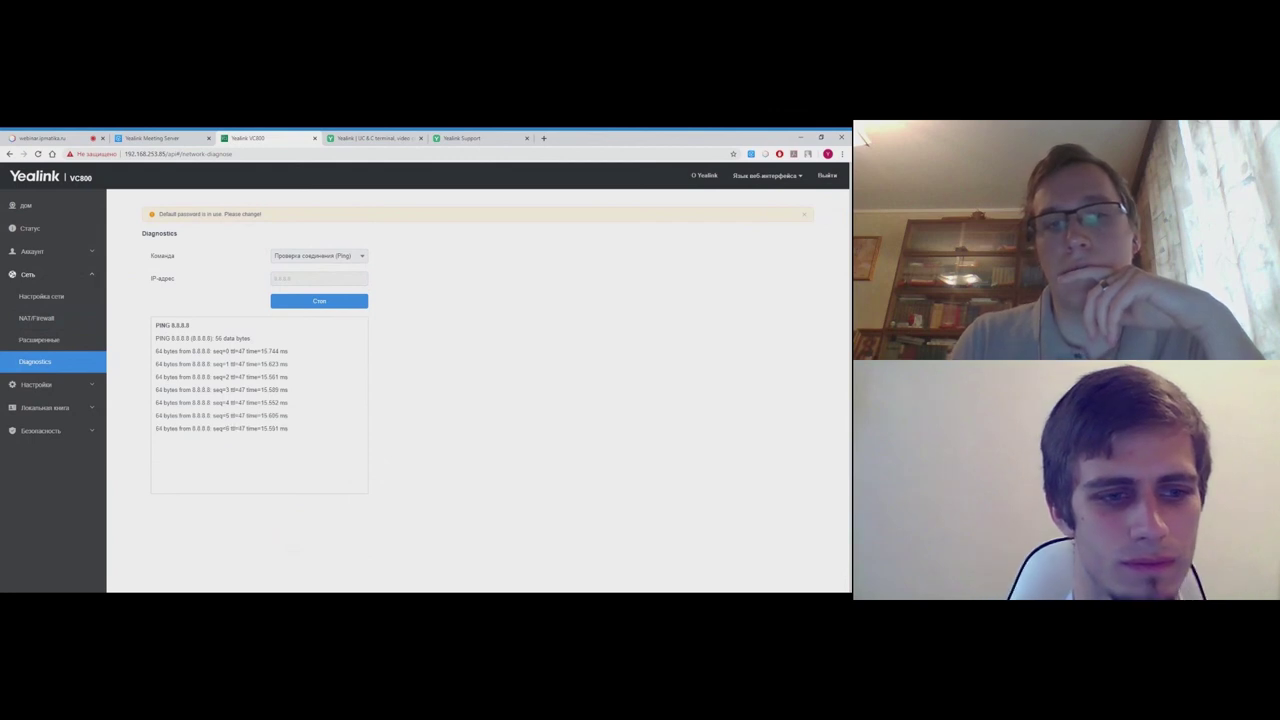
{"action": "left_click", "coordinate": [319, 302]}
- Replace the target with ya.ru and ping it
{"action": "left_click_drag", "start_coordinate": [300, 278], "coordinate": [249, 290]}
{"action": "type", "text": "ya.ru"}
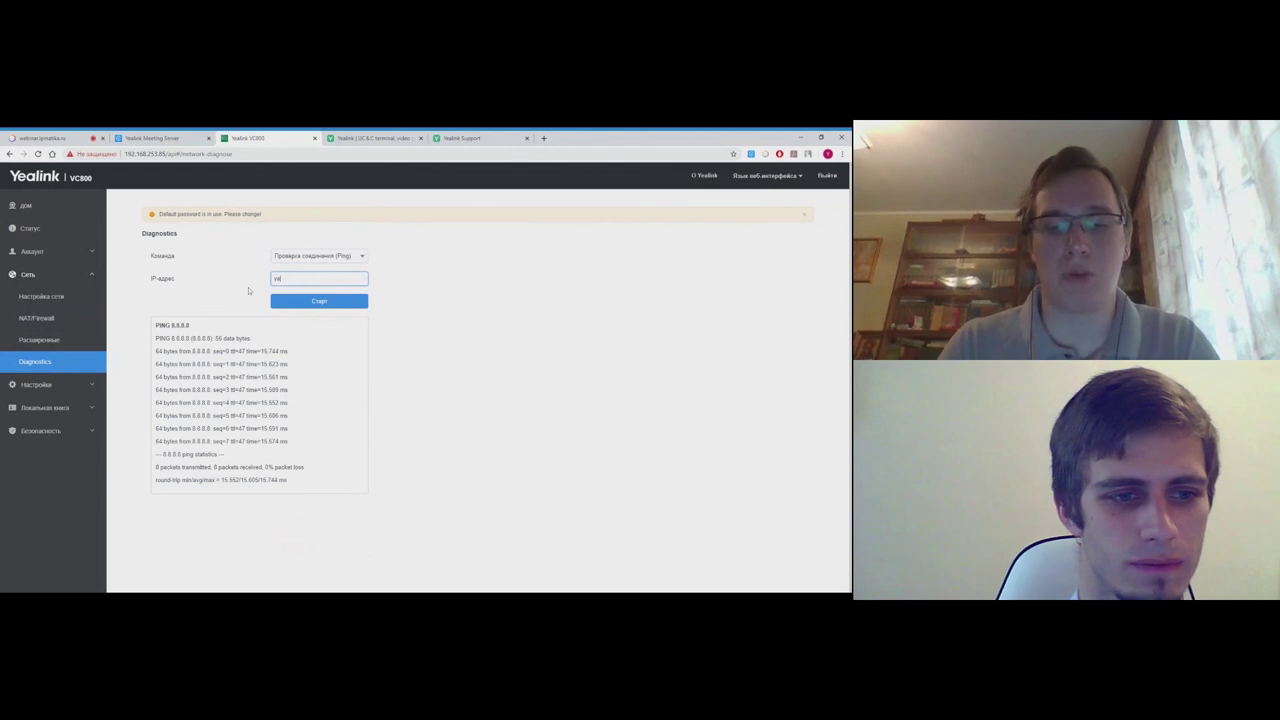
{"action": "left_click", "coordinate": [360, 300]}
{"action": "scroll", "coordinate": [348, 284], "scroll_direction": "up", "scroll_amount": 2}
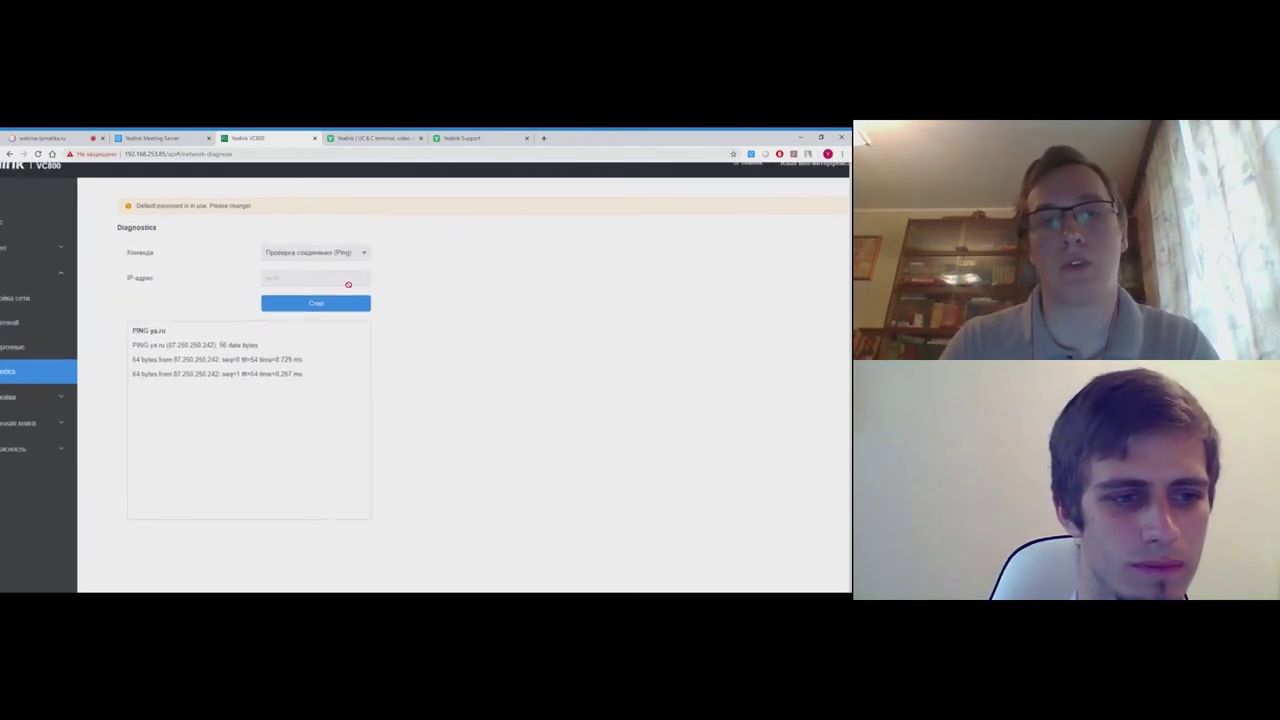
{"action": "scroll", "coordinate": [348, 284], "scroll_direction": "down", "scroll_amount": 2}
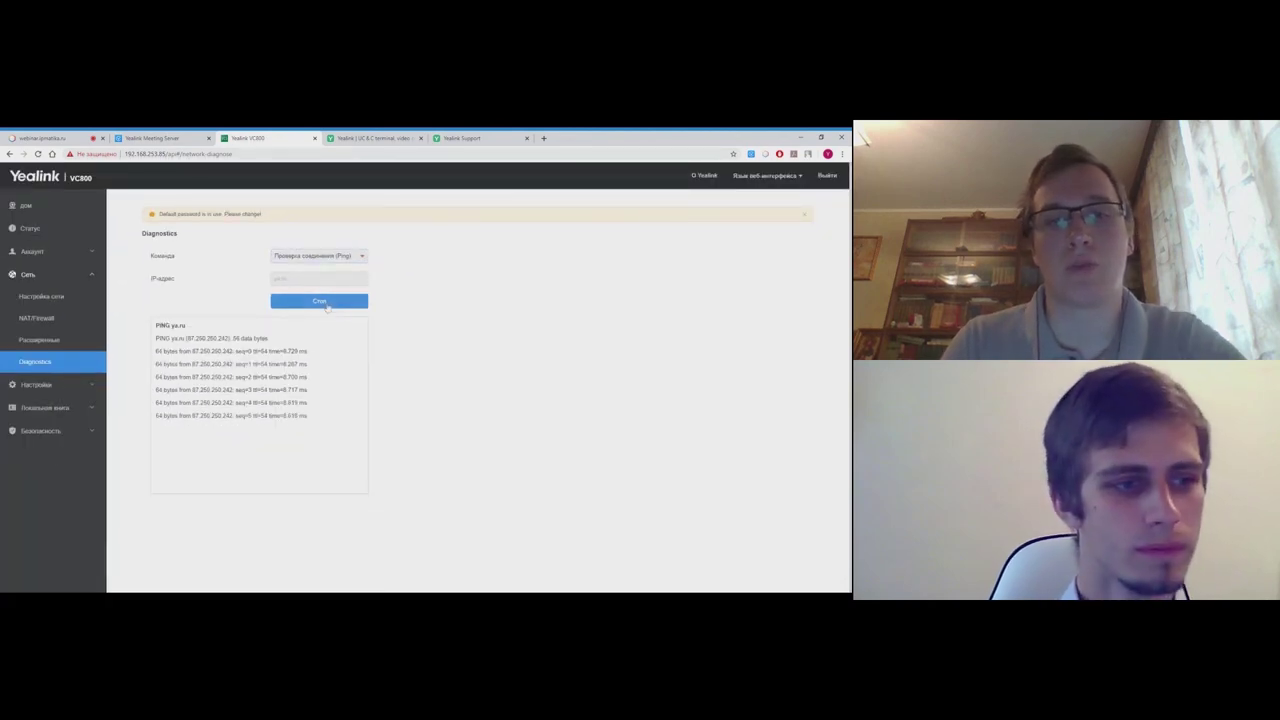
- Run a Trace Route to ya.ru, then open the Status overview
{"action": "left_click", "coordinate": [363, 257]}
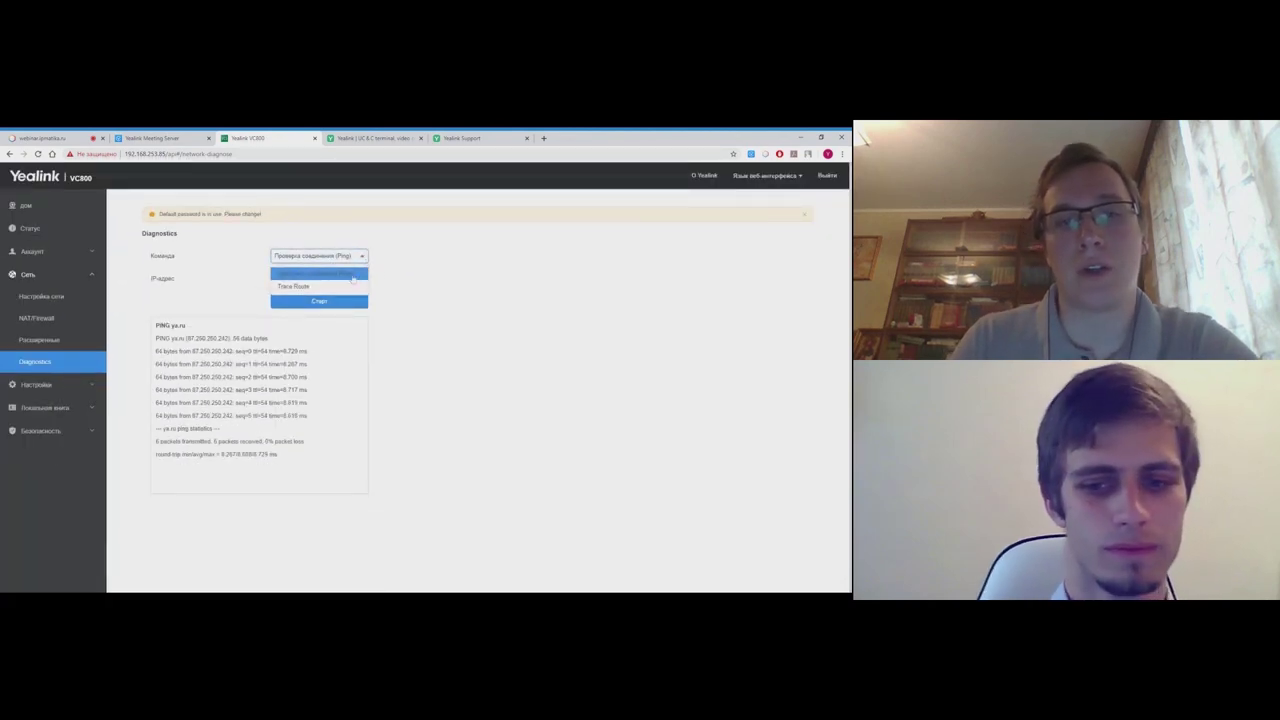
{"action": "left_click", "coordinate": [341, 286]}
{"action": "left_click", "coordinate": [316, 302]}
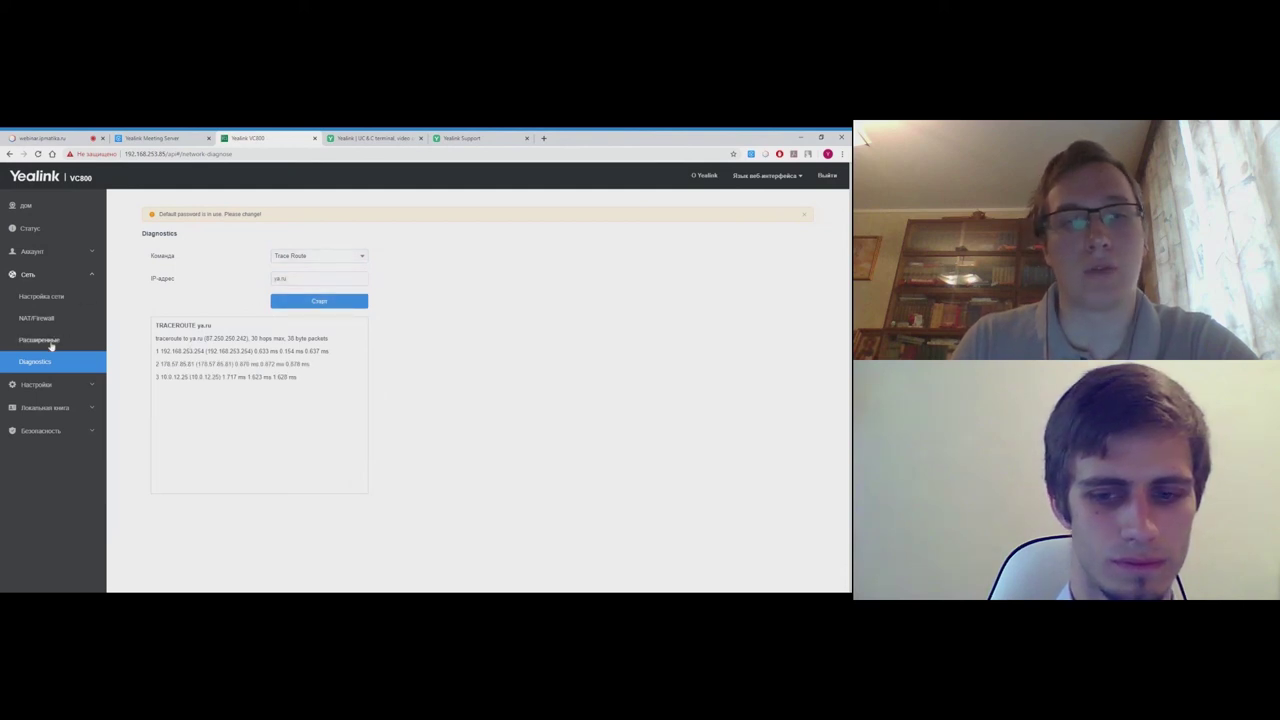
{"action": "left_click", "coordinate": [30, 229]}
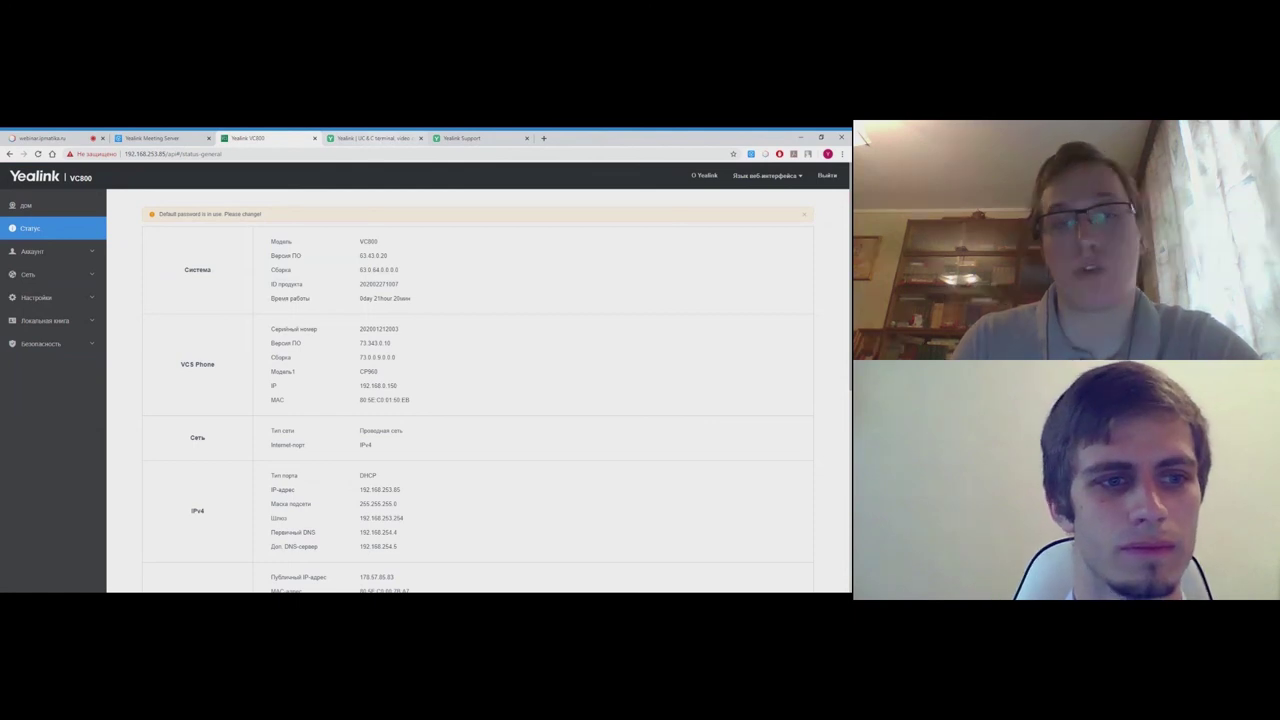
- Load ipmatika.ru in a new tab and browse Системы ВКС > Аксессуары to Yealink WF50
{"action": "left_click", "coordinate": [544, 138]}
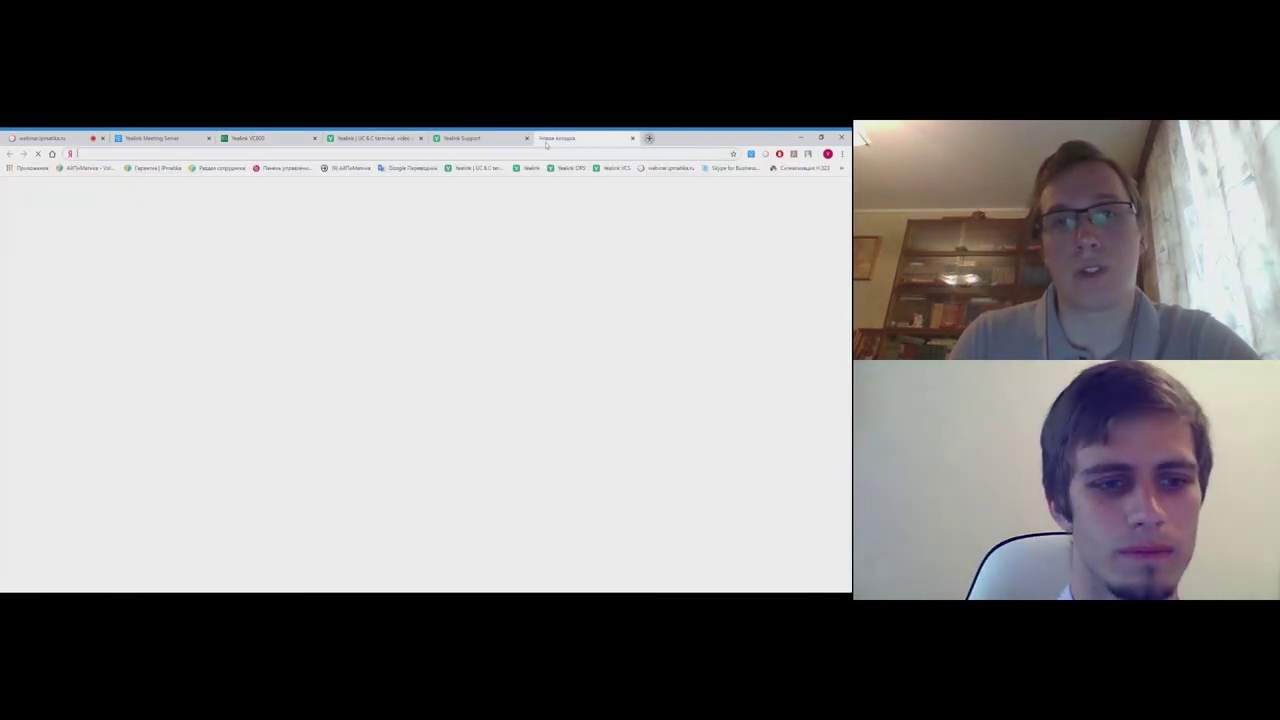
{"action": "type", "text": "ipmatika.ru"}
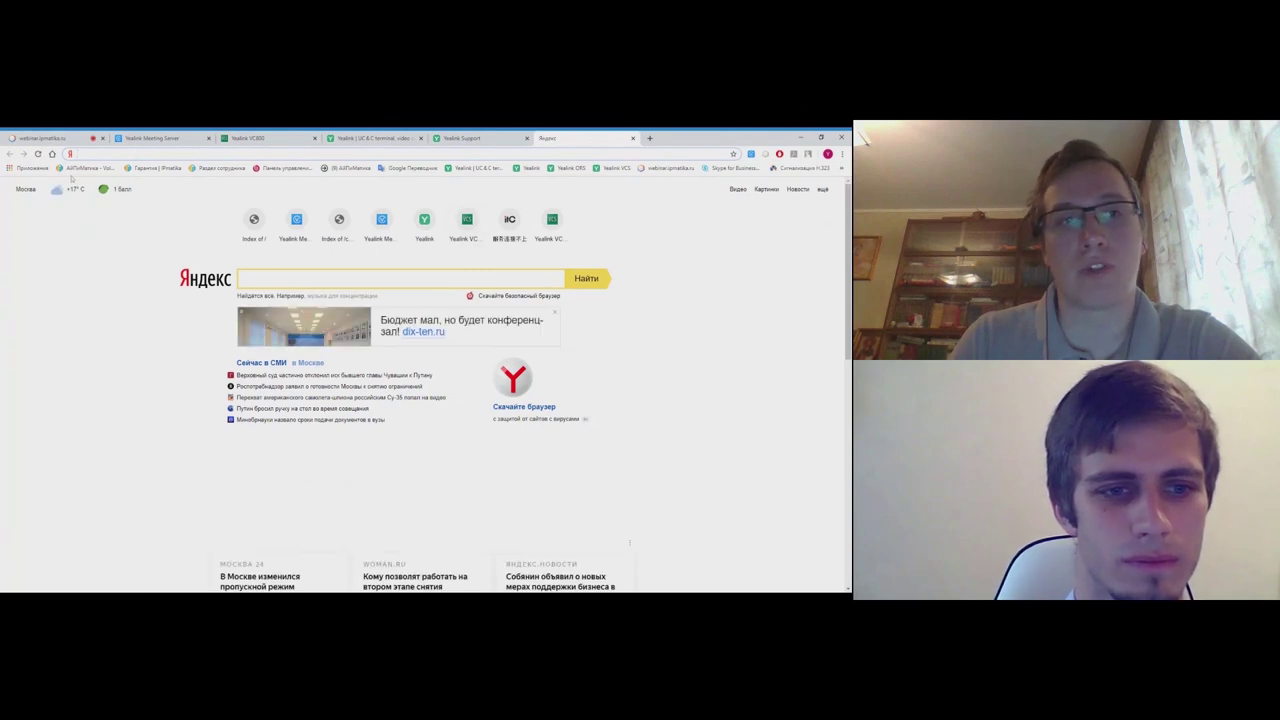
{"action": "key", "text": "Return"}
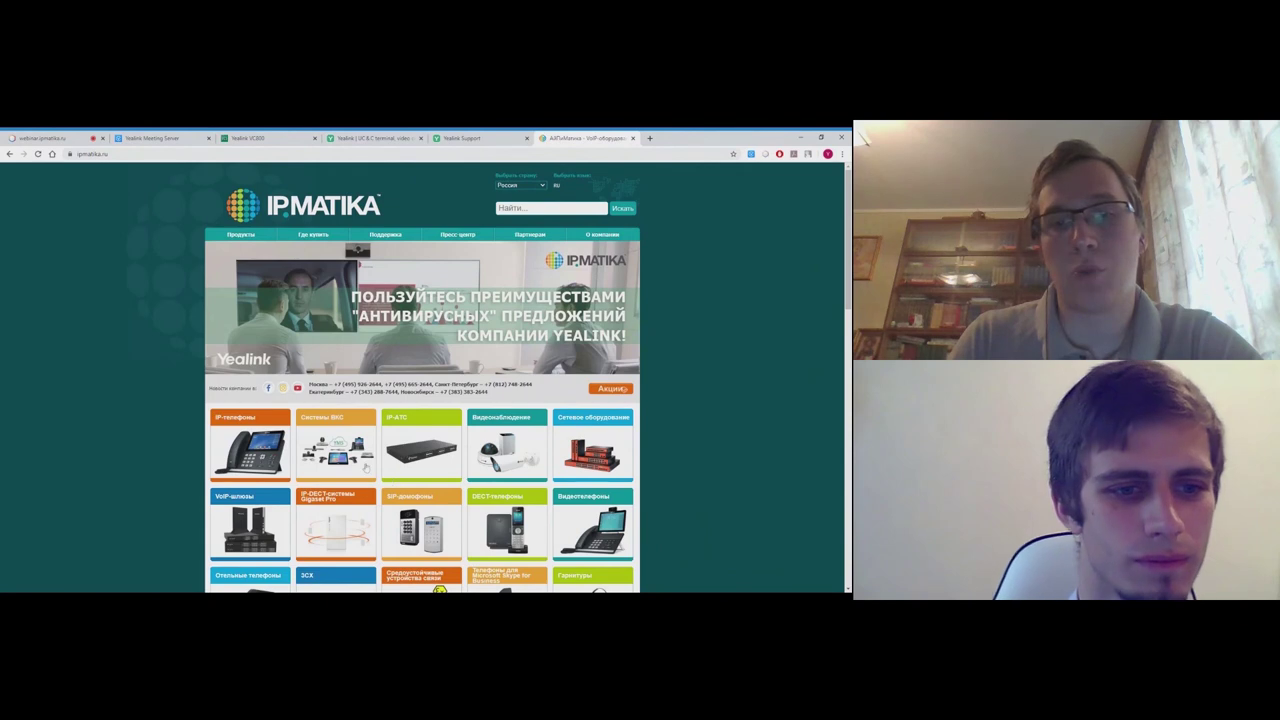
{"action": "left_click", "coordinate": [366, 466]}
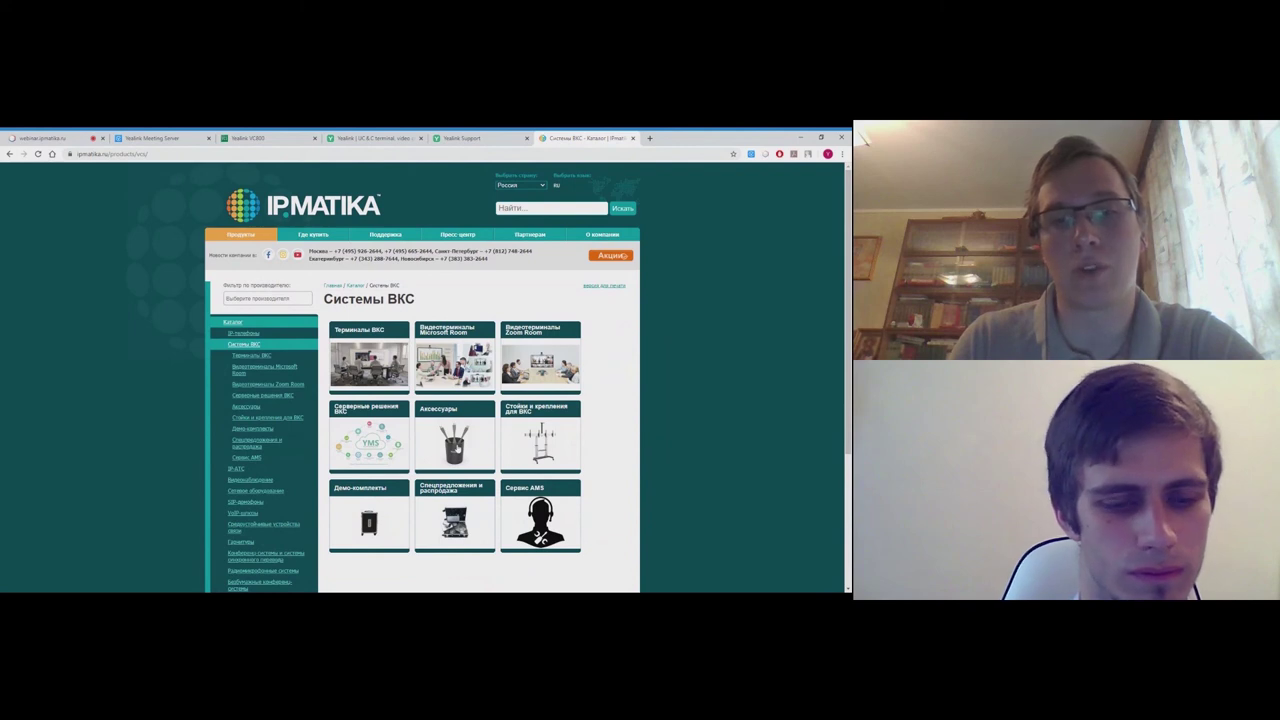
{"action": "left_click", "coordinate": [455, 448]}
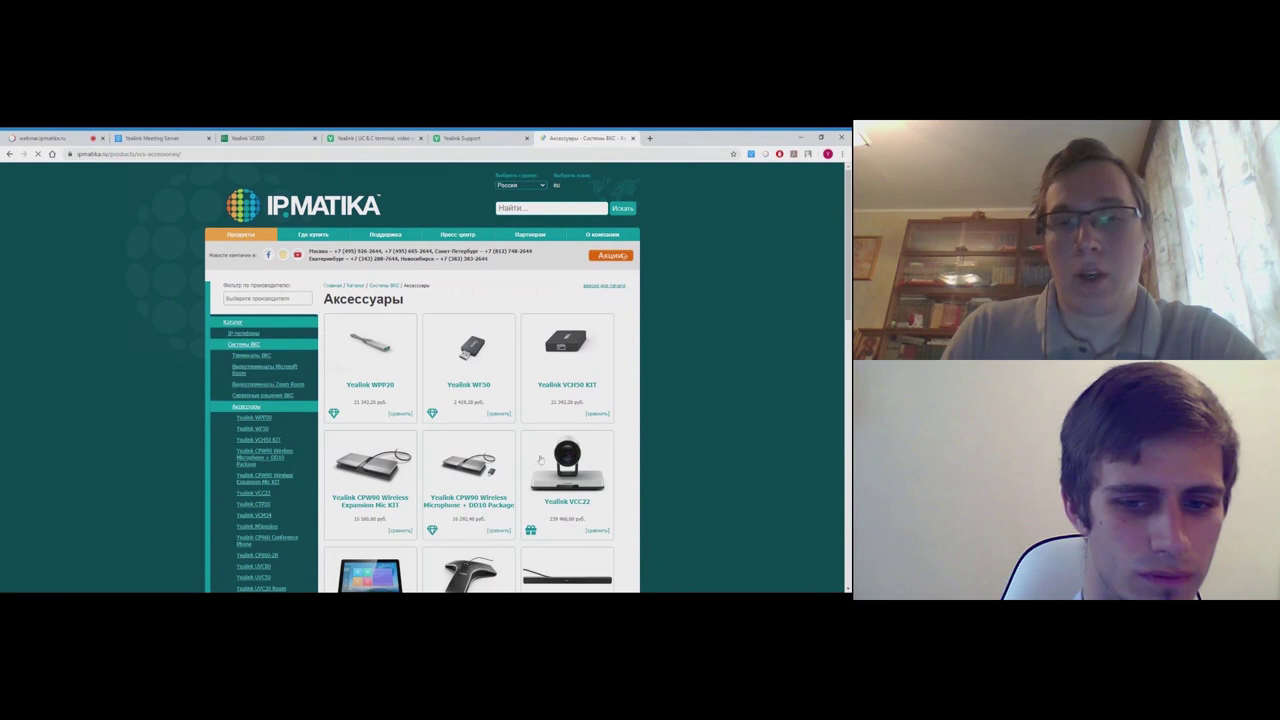
{"action": "scroll", "coordinate": [625, 453], "scroll_direction": "down", "scroll_amount": 1}
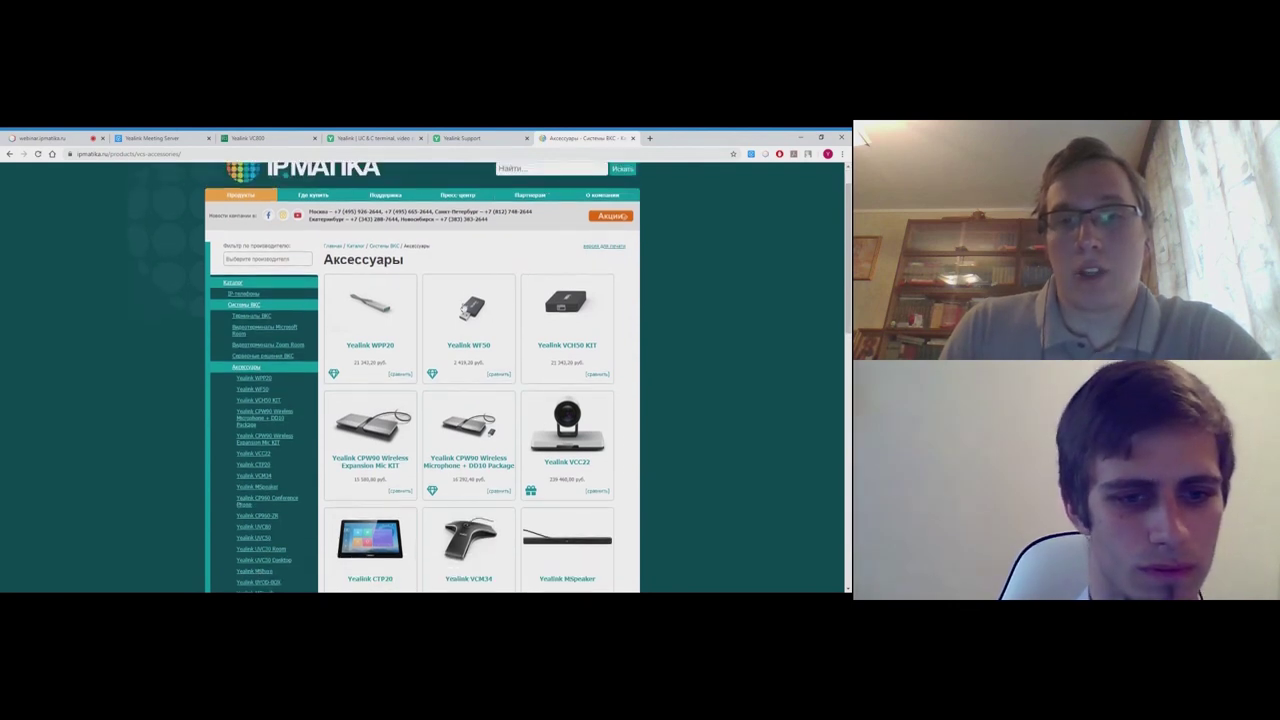
{"action": "left_click", "coordinate": [472, 362]}
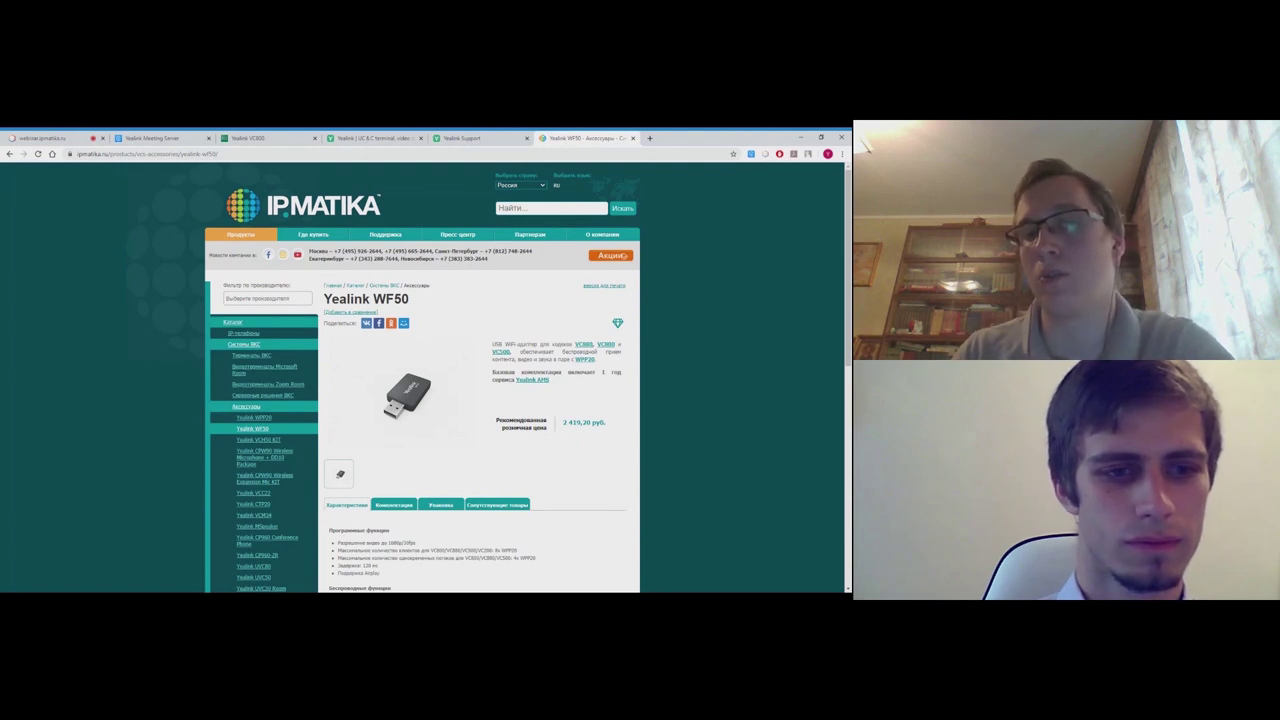
- Open the Yealink WPP20 product page, zoom into its photo, then shrink it back
{"action": "left_click", "coordinate": [276, 417]}
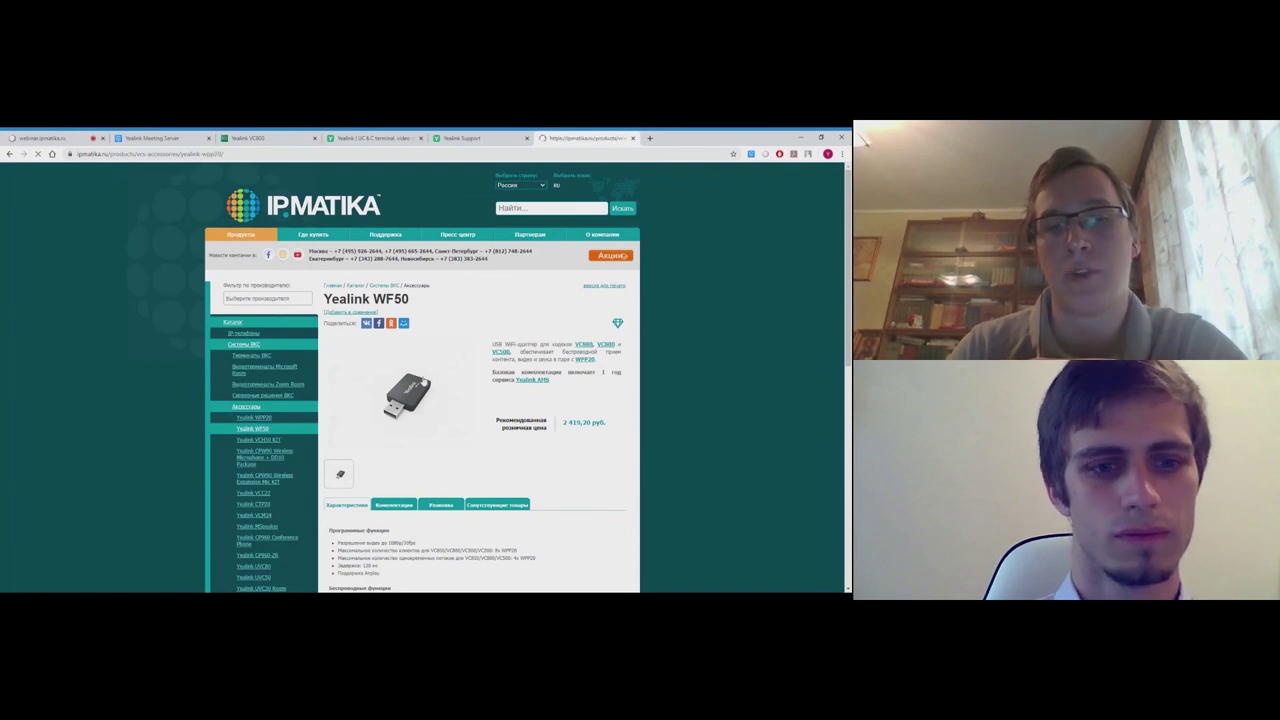
{"action": "left_click", "coordinate": [423, 381]}
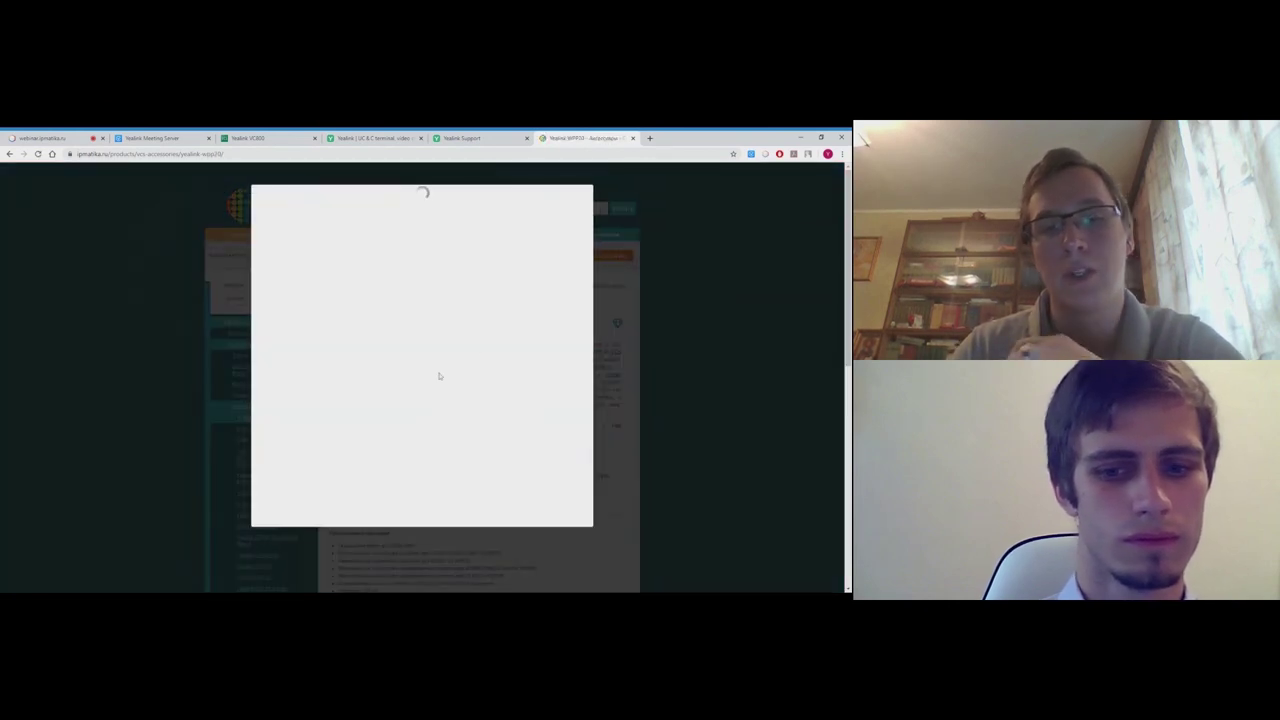
{"action": "left_click", "coordinate": [473, 341]}
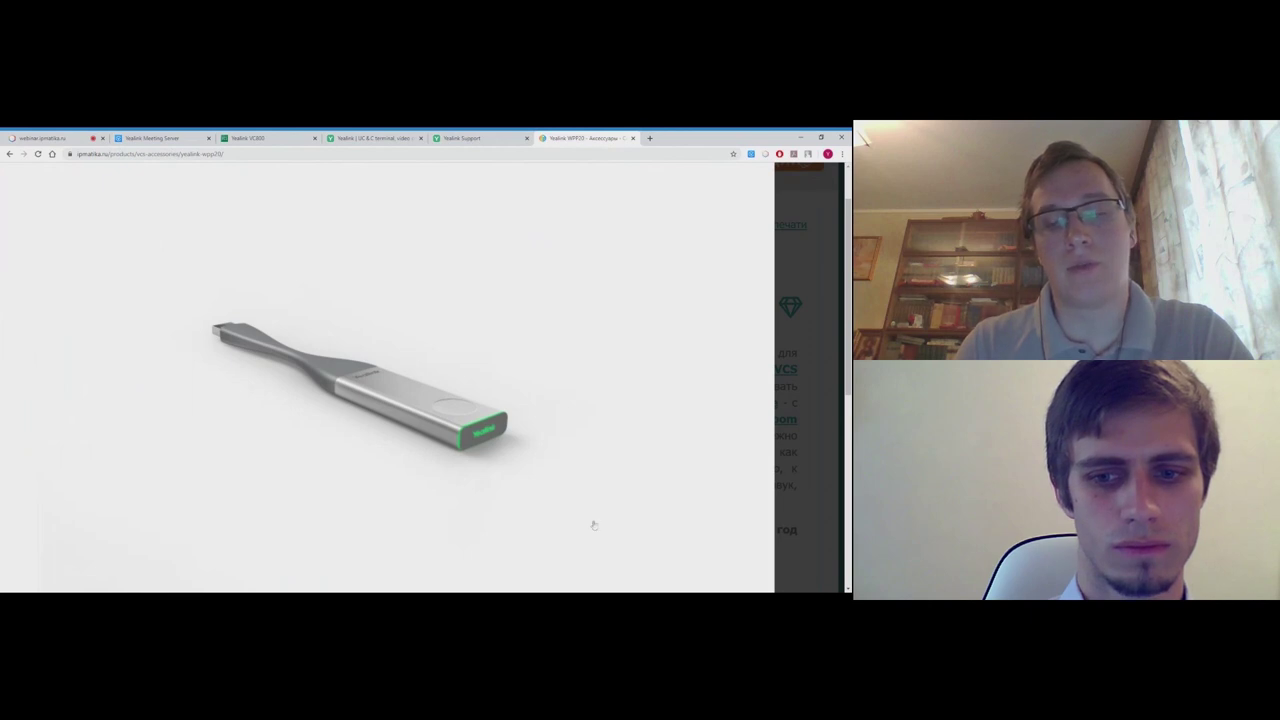
{"action": "left_click", "coordinate": [486, 460]}
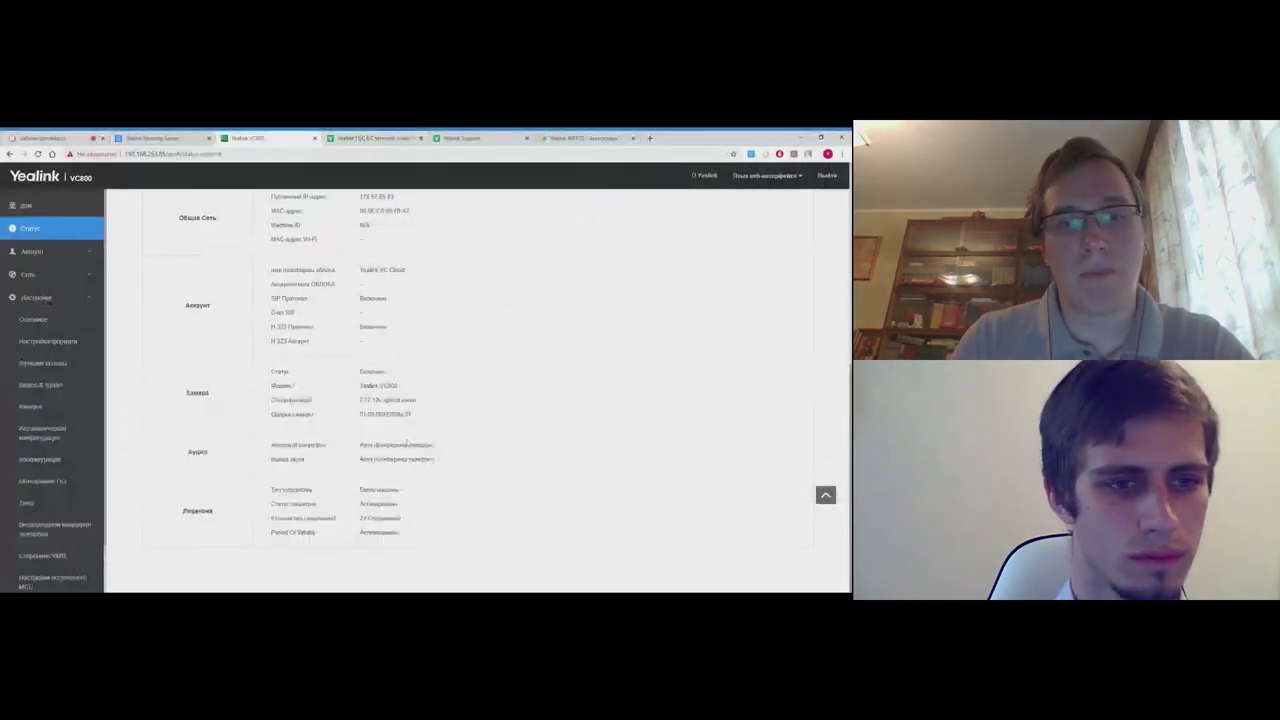
- Choose английский in the Язык веб-интерфейса dropdown to make the interface English
{"action": "scroll", "coordinate": [60, 500], "scroll_direction": "down", "scroll_amount": 2}
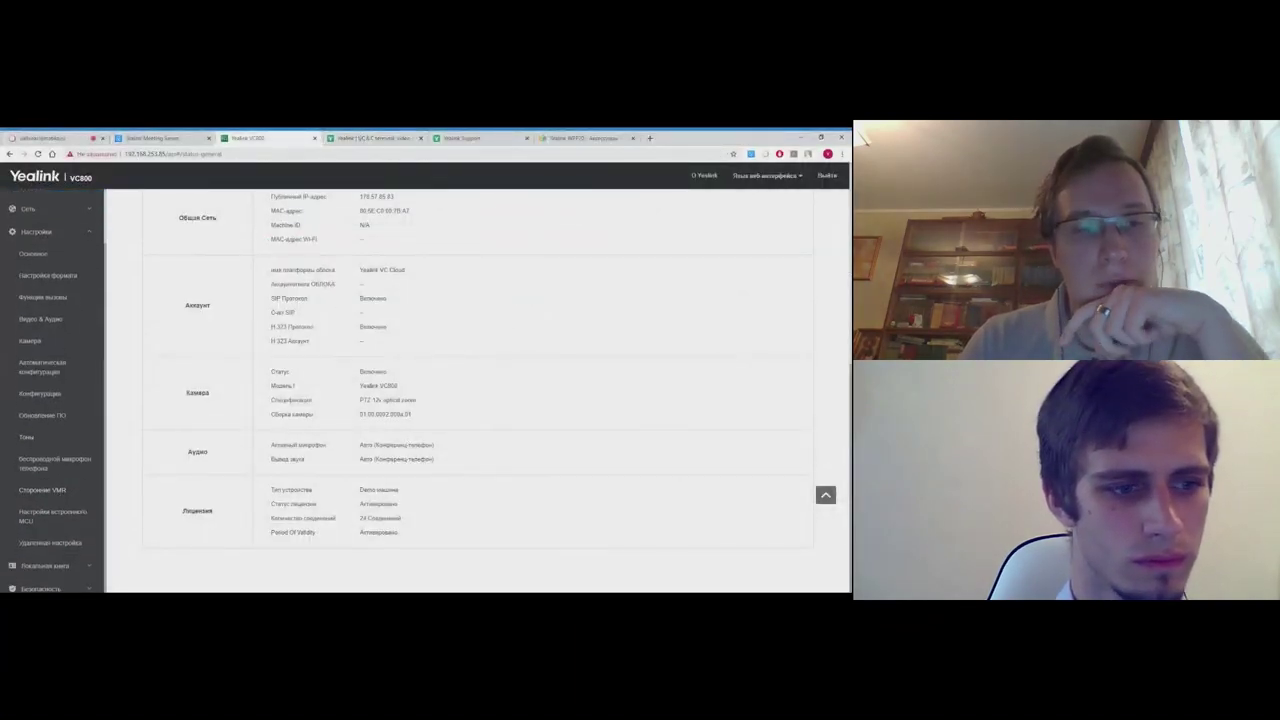
{"action": "scroll", "coordinate": [80, 458], "scroll_direction": "down", "scroll_amount": 1}
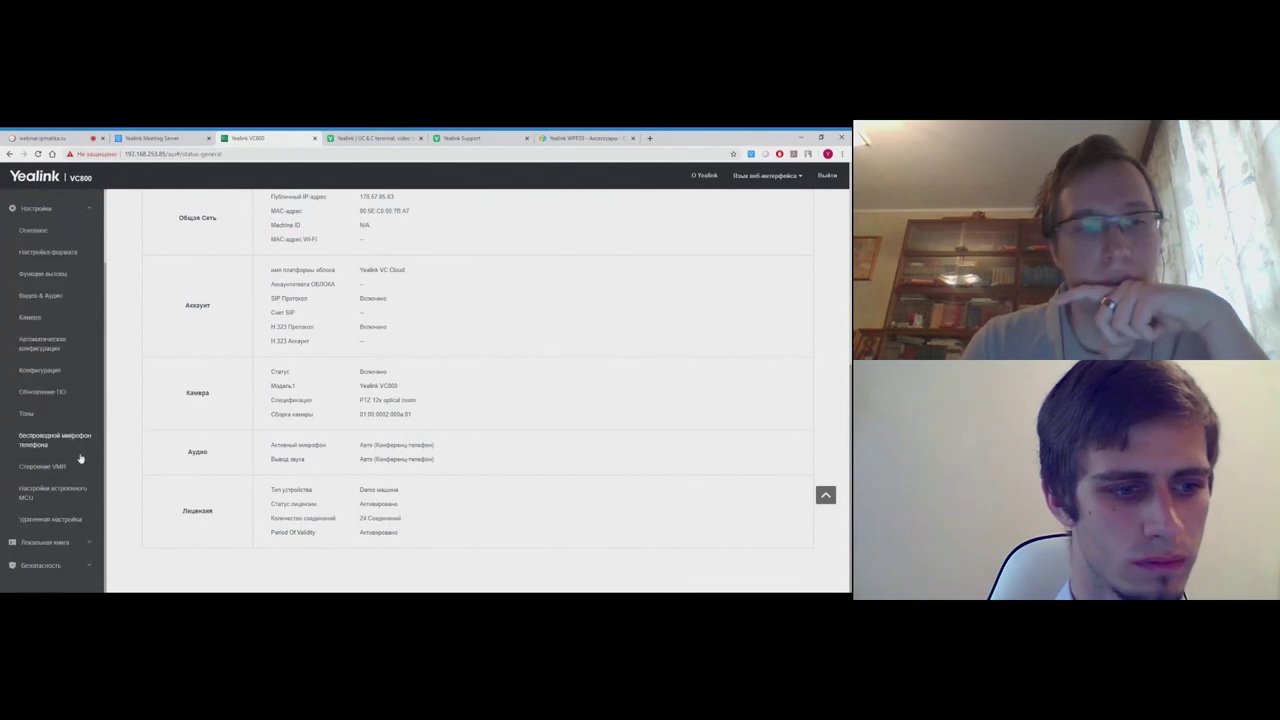
{"action": "scroll", "coordinate": [78, 457], "scroll_direction": "up", "scroll_amount": 3}
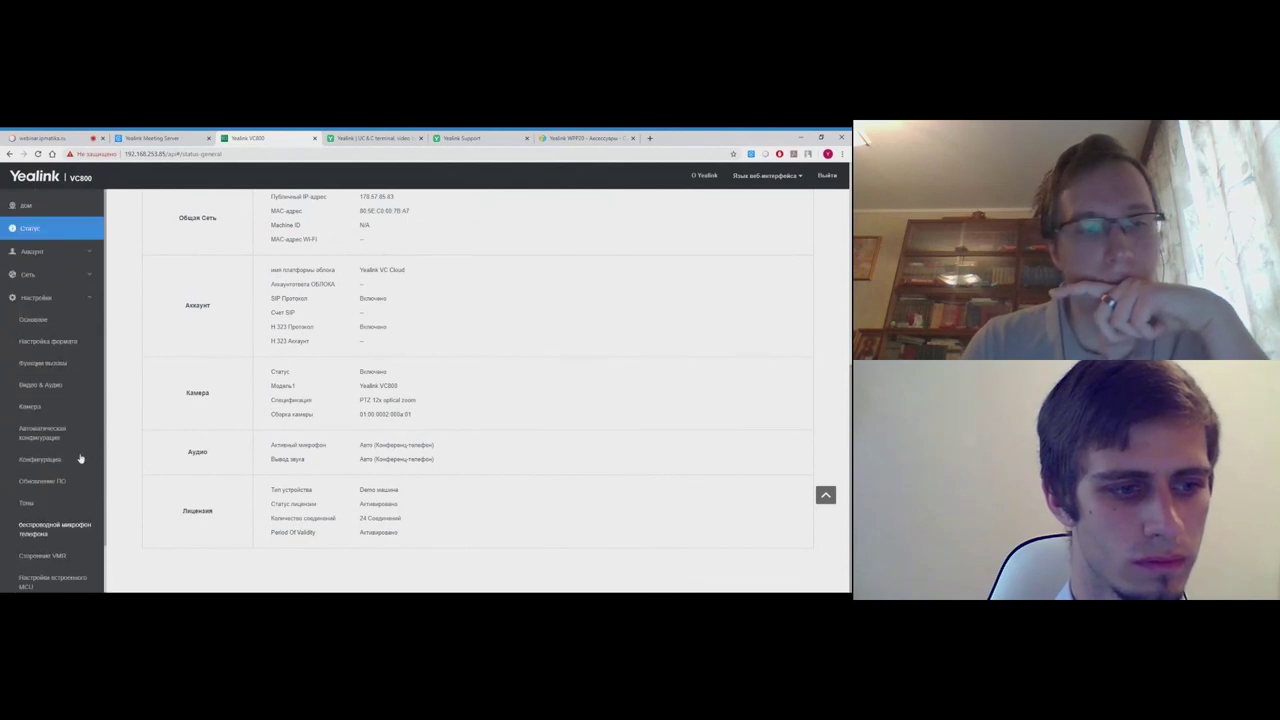
{"action": "left_click", "coordinate": [750, 175]}
{"action": "left_click", "coordinate": [754, 201]}
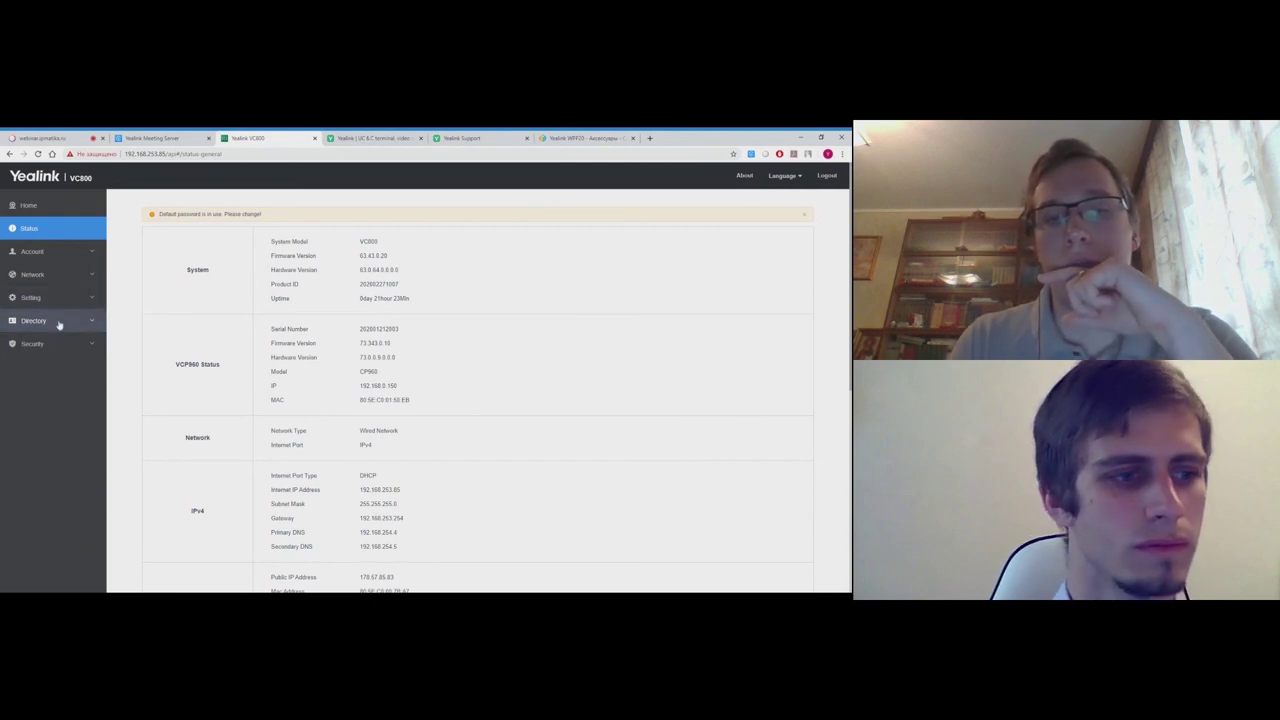
- Go to Setting > Built-in MCU Setting in the sidebar
{"action": "scroll", "coordinate": [223, 420], "scroll_direction": "down", "scroll_amount": 1}
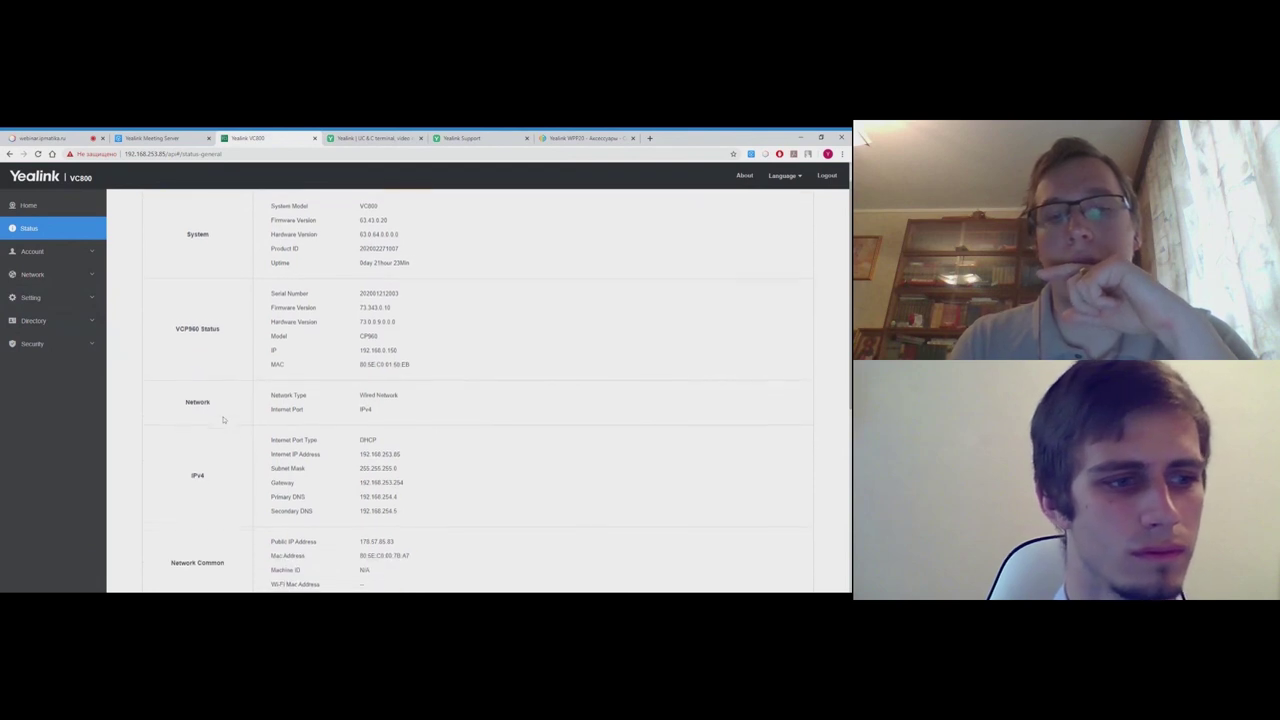
{"action": "left_click", "coordinate": [68, 305]}
{"action": "scroll", "coordinate": [74, 516], "scroll_direction": "down", "scroll_amount": 1}
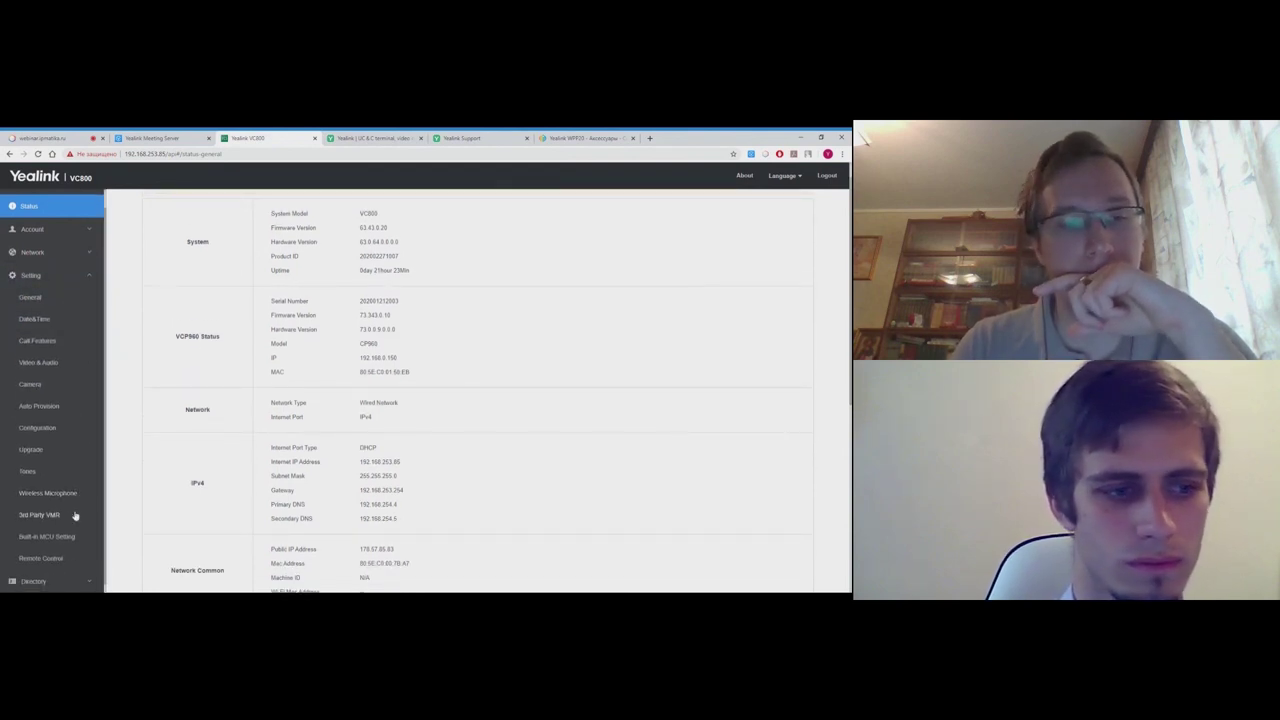
{"action": "left_click", "coordinate": [68, 538]}
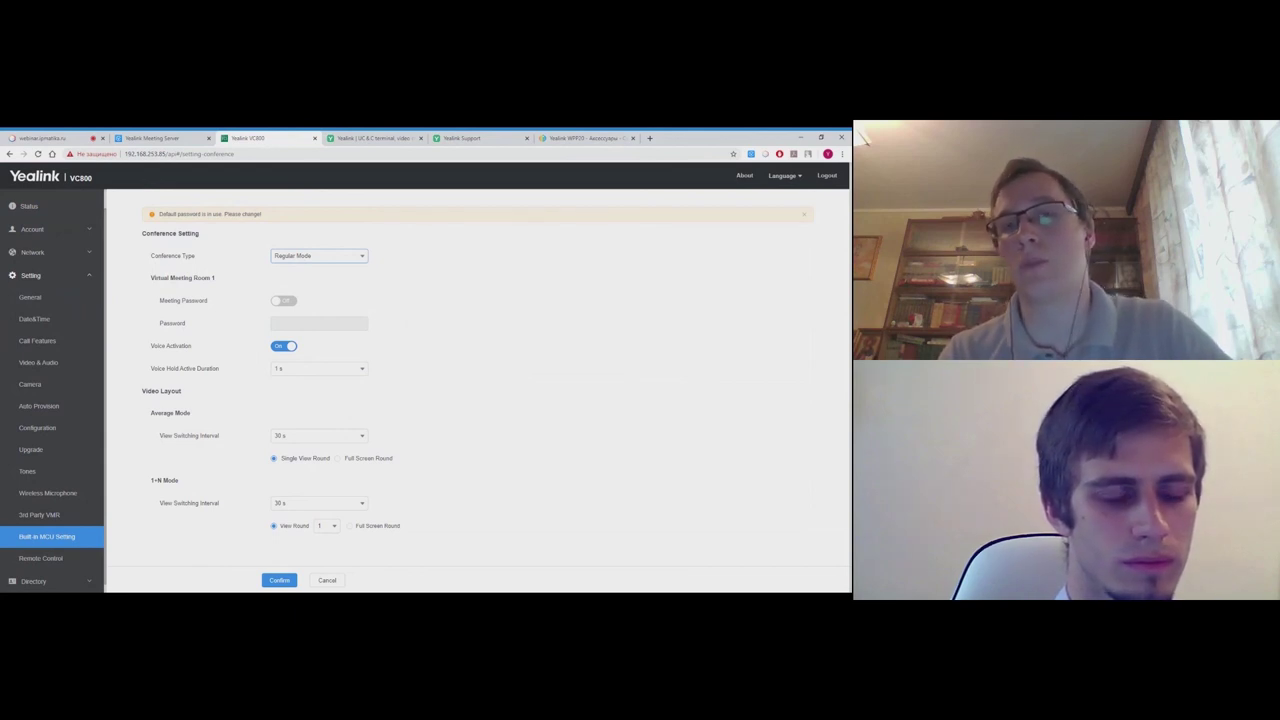
- Set Conference Type to VMR Mode and review the 24-way capacity and two room labels
{"action": "left_click", "coordinate": [305, 257]}
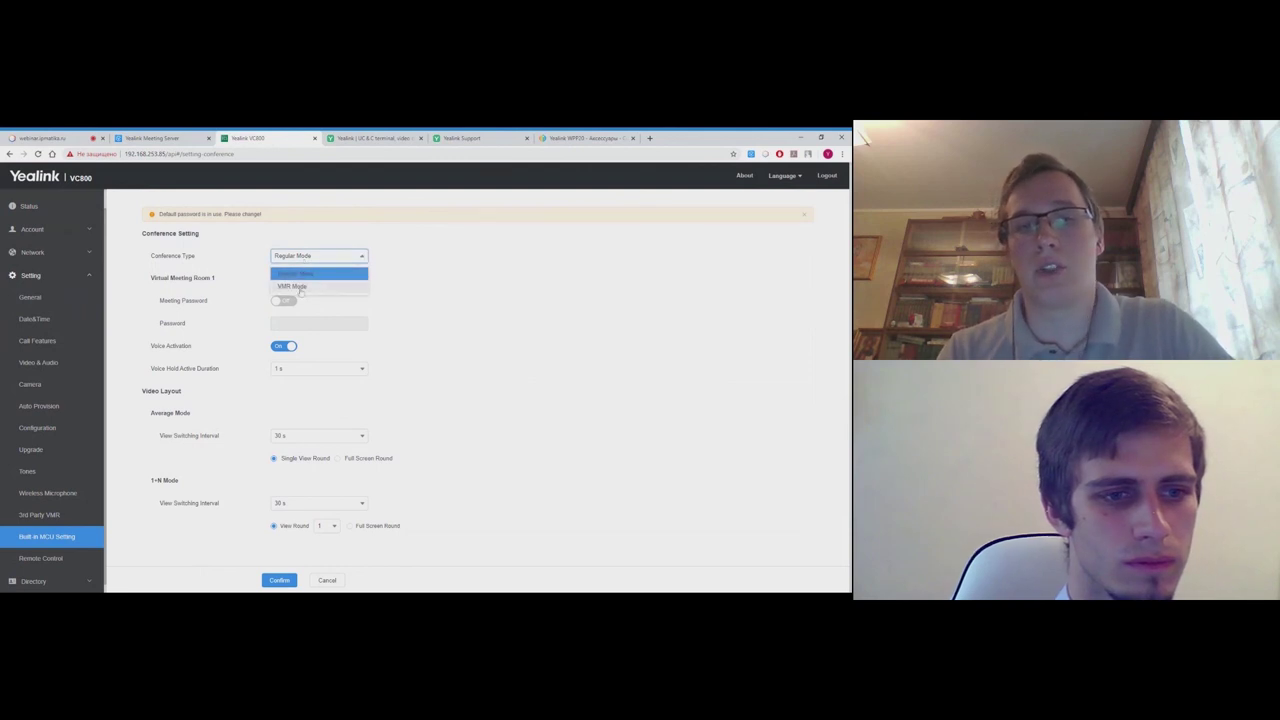
{"action": "left_click", "coordinate": [295, 287]}
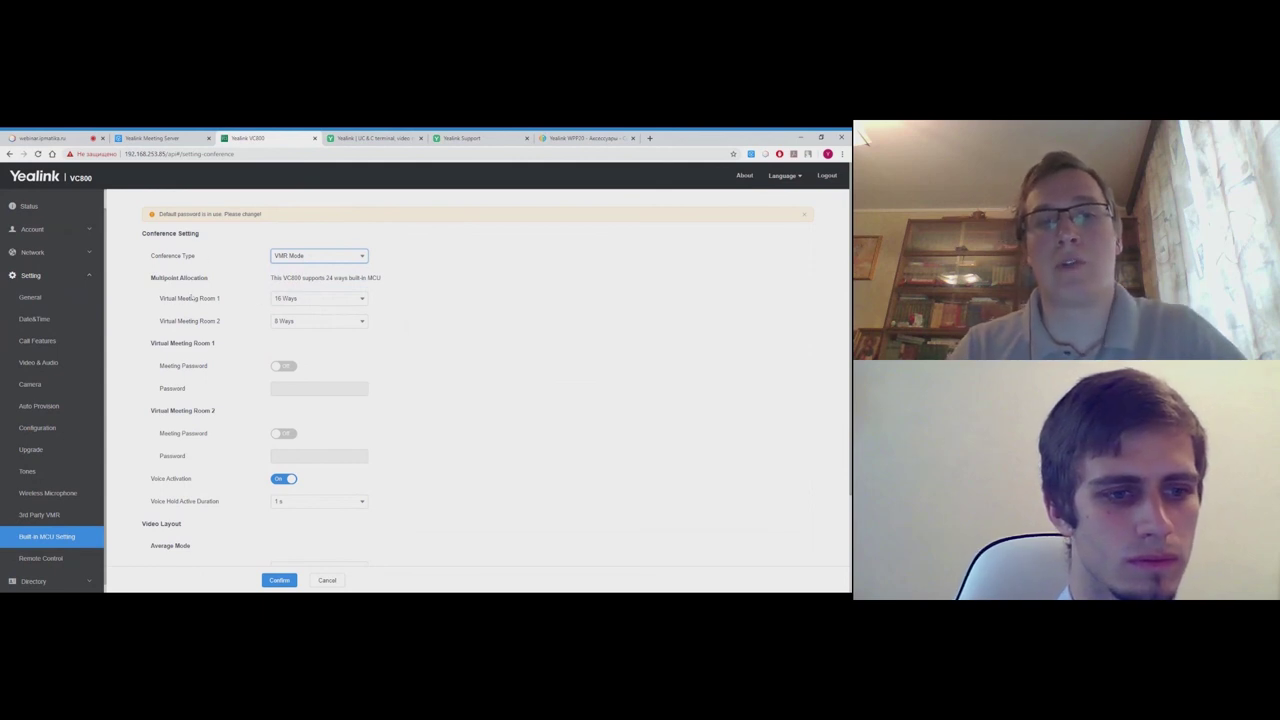
{"action": "key", "text": "ctrl+plus"}
{"action": "key", "text": "ctrl+plus"}
{"action": "key", "text": "ctrl+plus"}
{"action": "key", "text": "ctrl+plus"}
{"action": "key", "text": "ctrl+plus"}
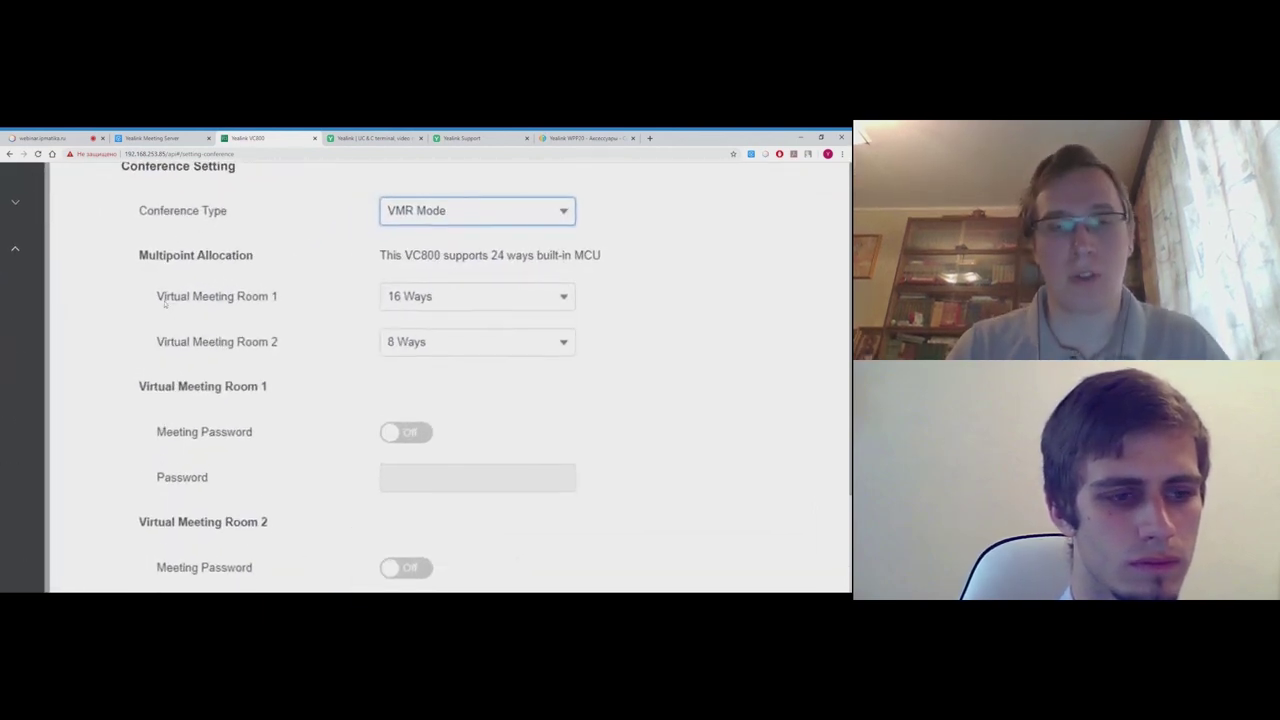
{"action": "scroll", "coordinate": [366, 378], "scroll_direction": "up", "scroll_amount": 2}
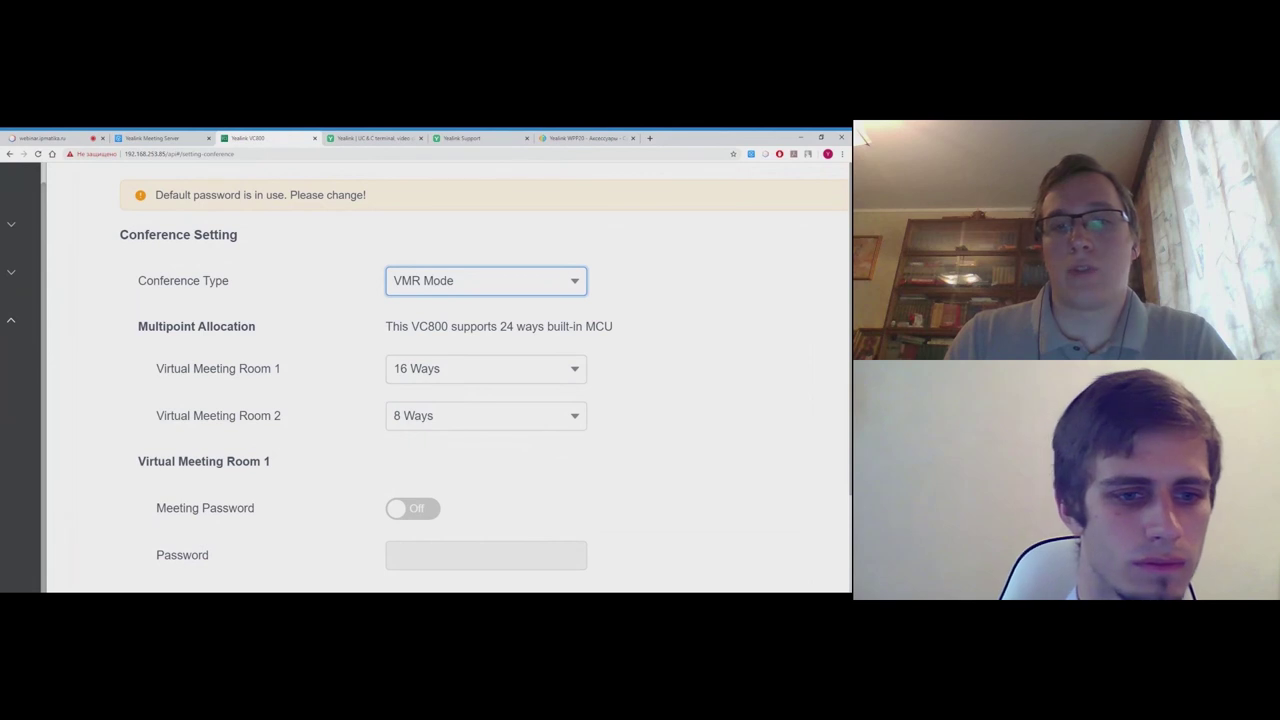
{"action": "left_click_drag", "start_coordinate": [498, 326], "coordinate": [532, 326]}
{"action": "left_click_drag", "start_coordinate": [463, 353], "coordinate": [346, 420]}
{"action": "left_click", "coordinate": [343, 419]}
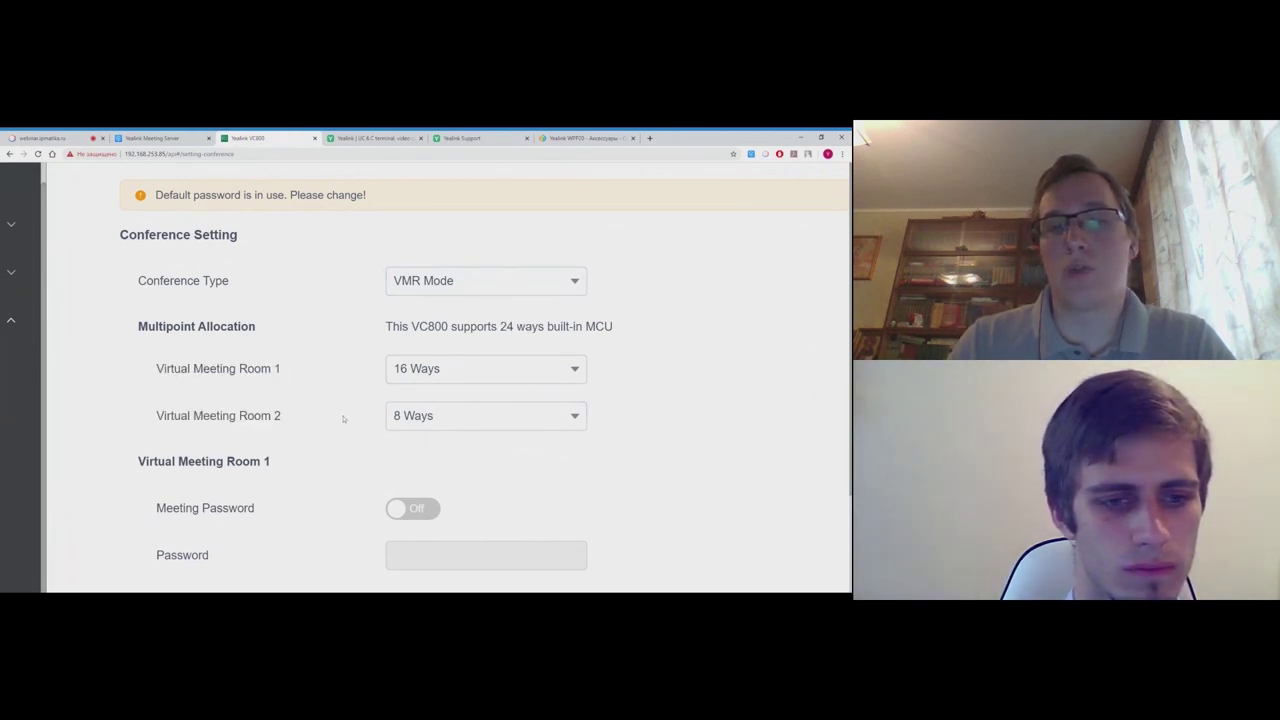
- Give Virtual Meeting Room 1 4 Ways and Virtual Meeting Room 2 20 Ways
{"action": "left_click", "coordinate": [533, 378]}
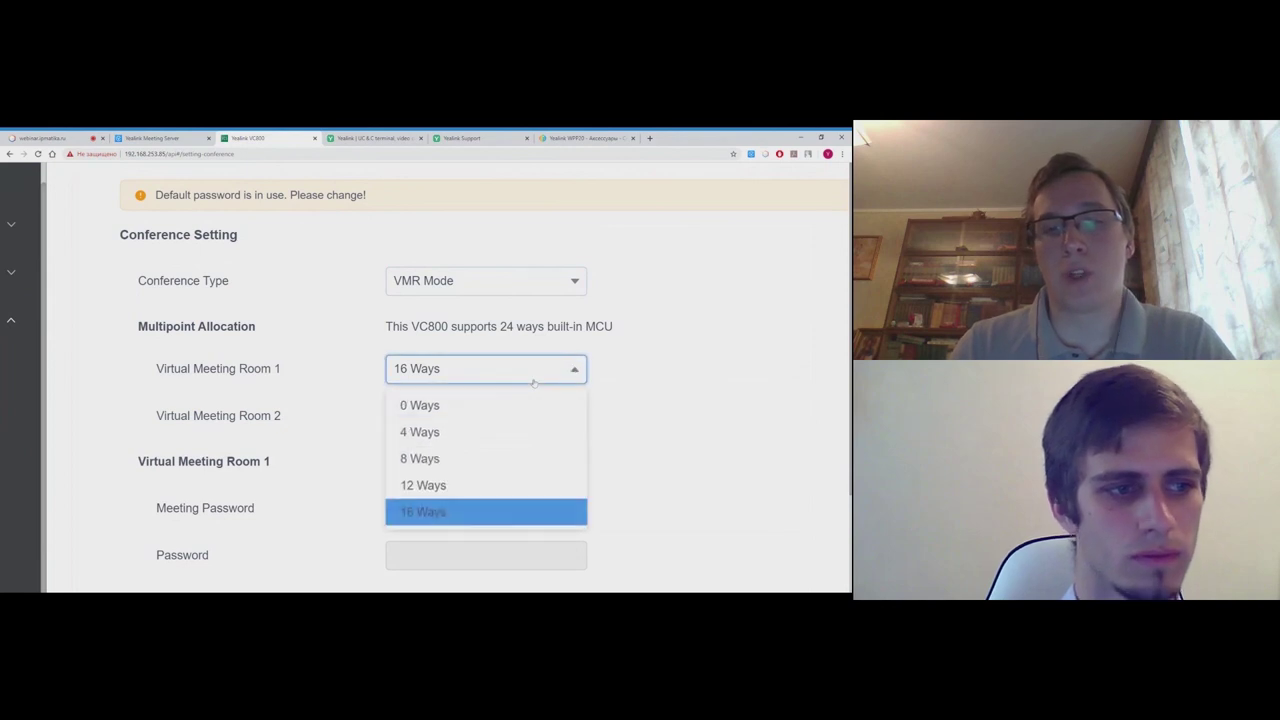
{"action": "left_click", "coordinate": [496, 432]}
{"action": "left_click", "coordinate": [495, 425]}
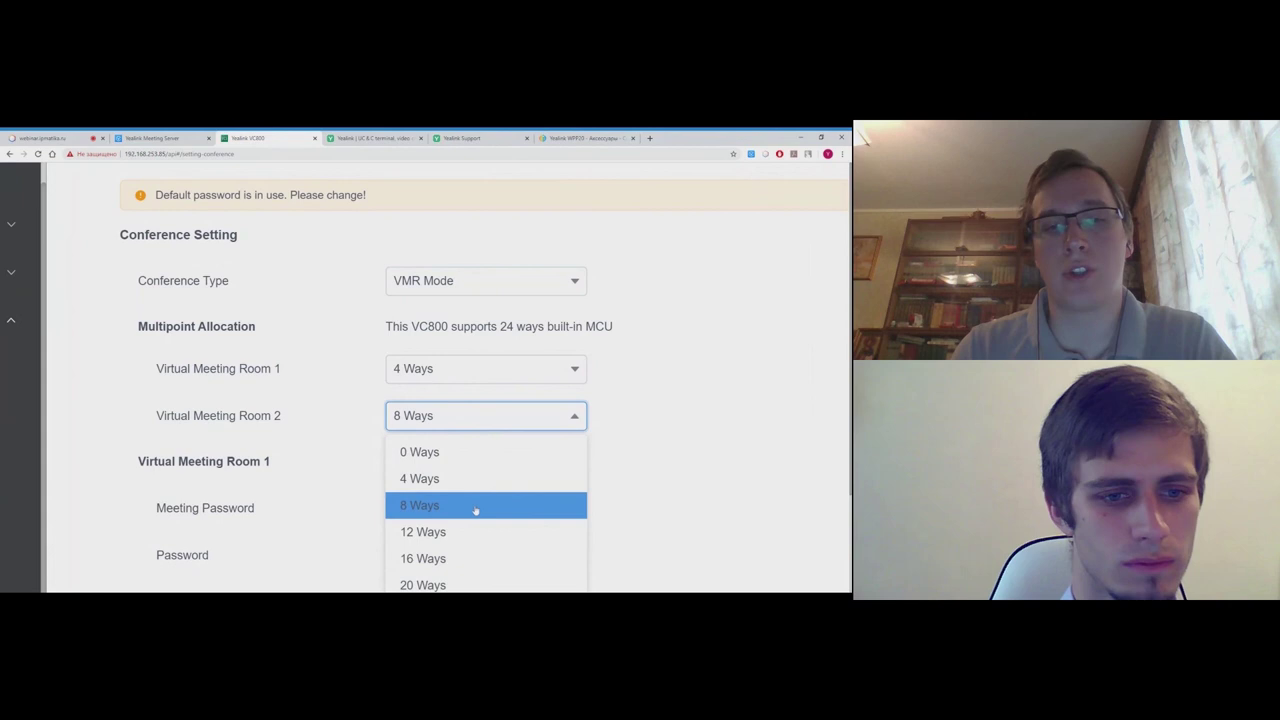
{"action": "scroll", "coordinate": [475, 510], "scroll_direction": "down", "scroll_amount": 1}
{"action": "left_click", "coordinate": [476, 488]}
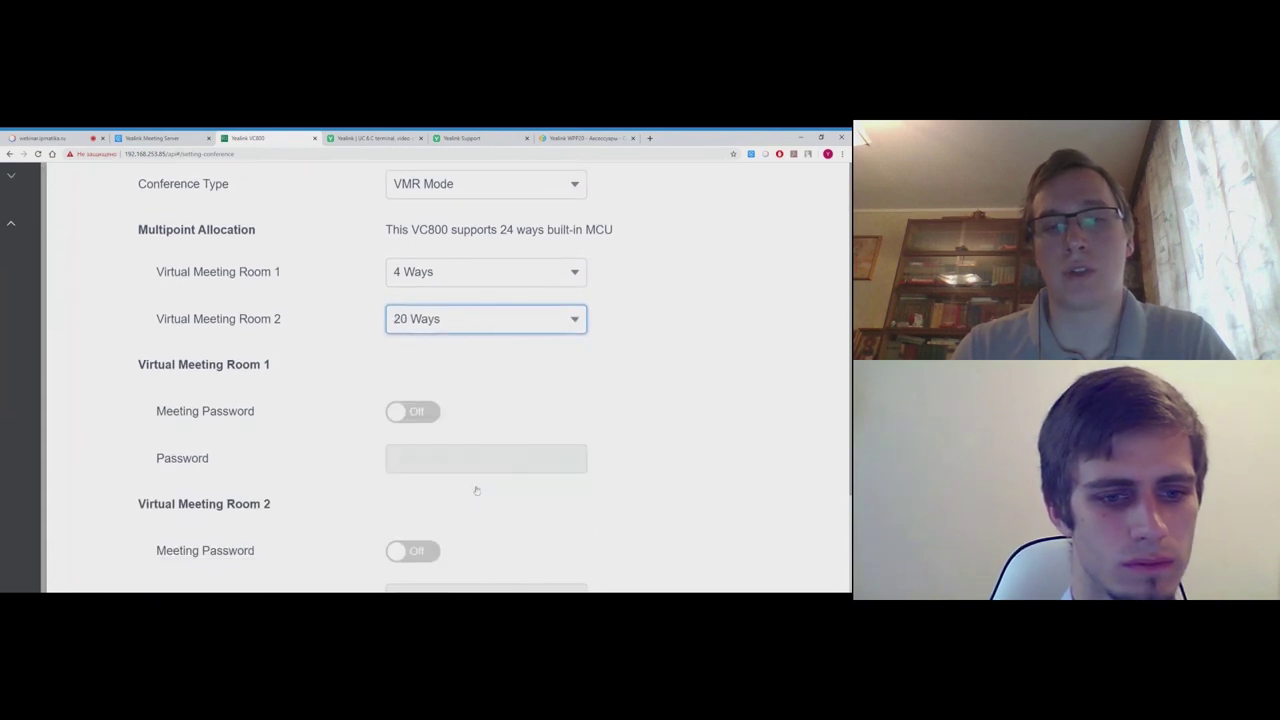
{"action": "scroll", "coordinate": [520, 420], "scroll_direction": "up", "scroll_amount": 1}
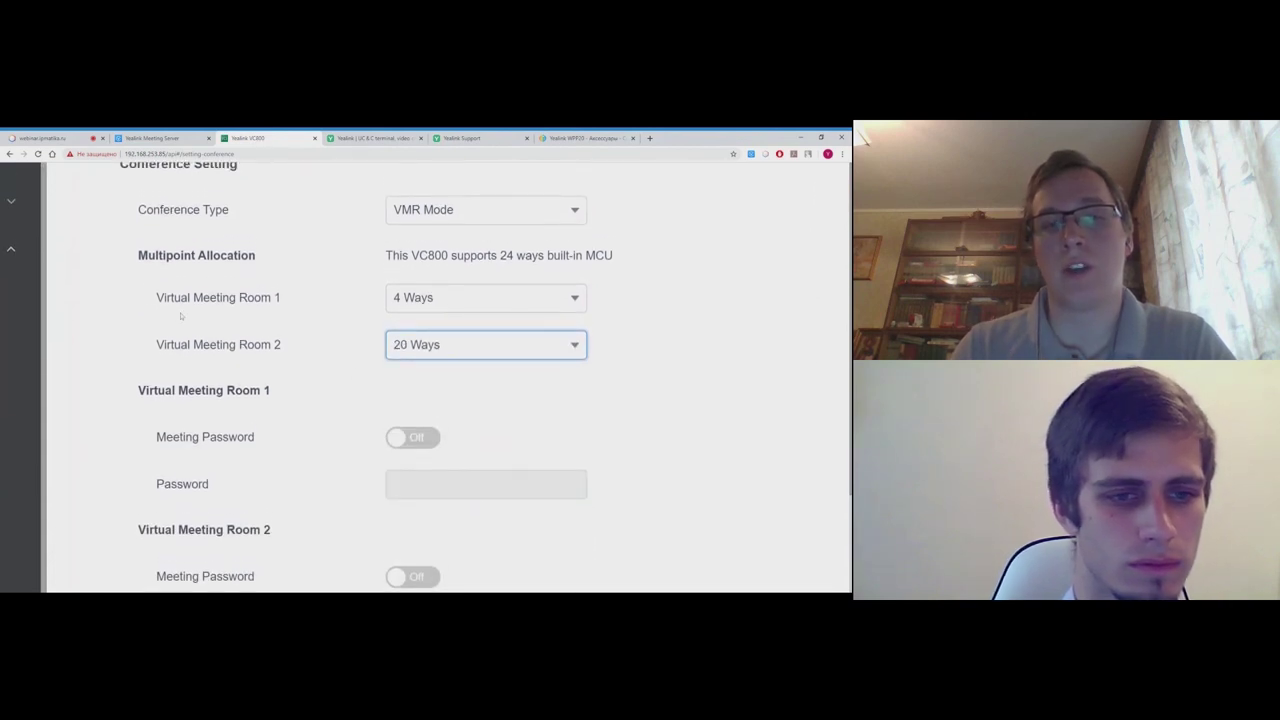
{"action": "left_click_drag", "start_coordinate": [164, 299], "coordinate": [283, 305]}
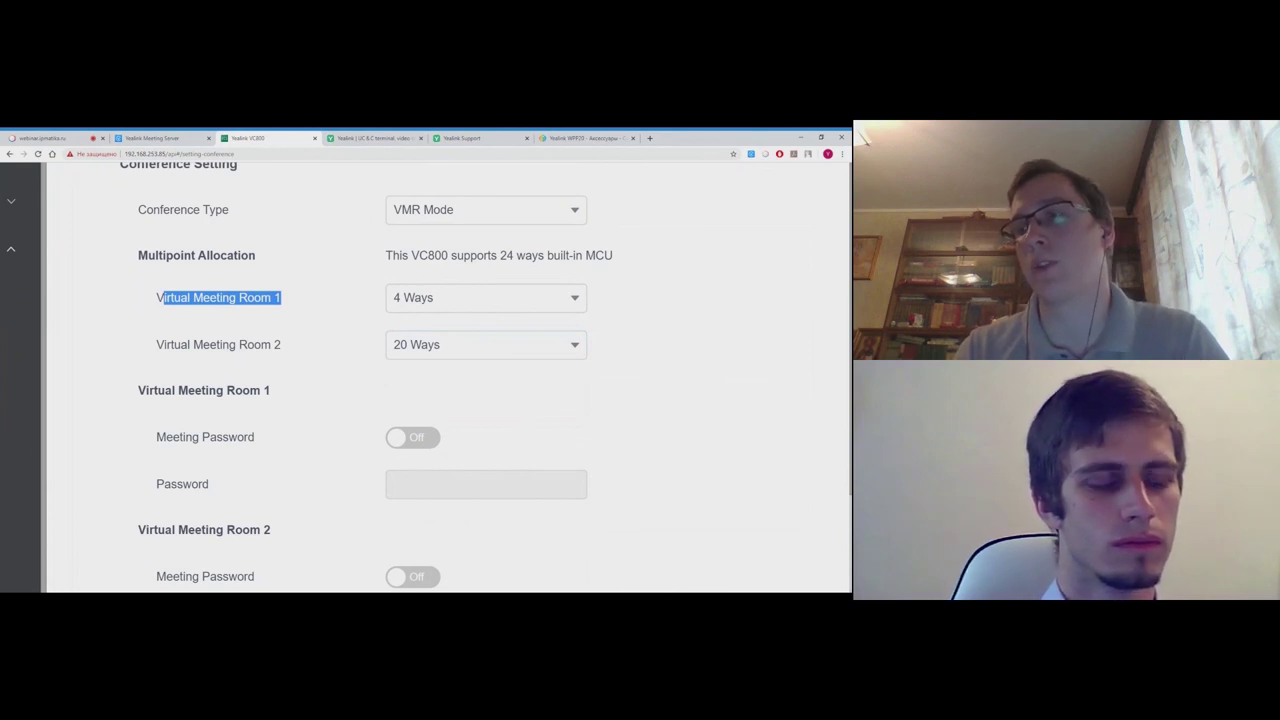
{"action": "left_click", "coordinate": [163, 351]}
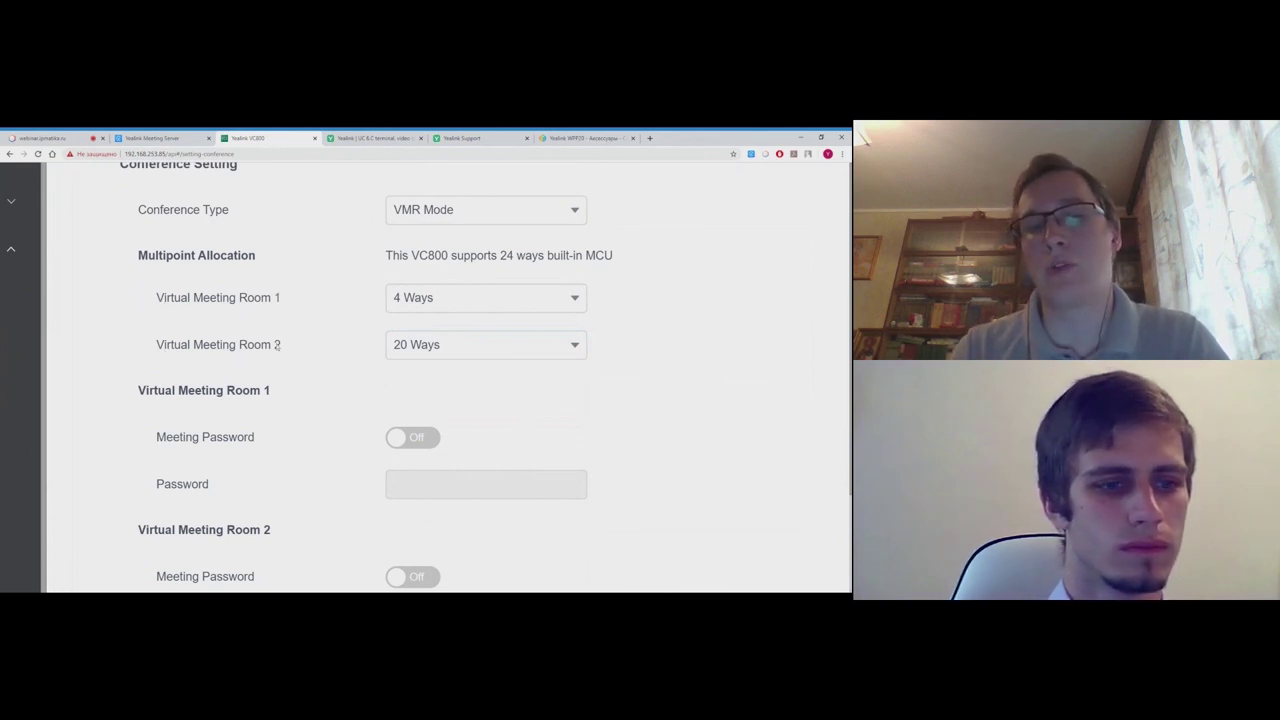
{"action": "left_click_drag", "start_coordinate": [284, 347], "coordinate": [157, 359]}
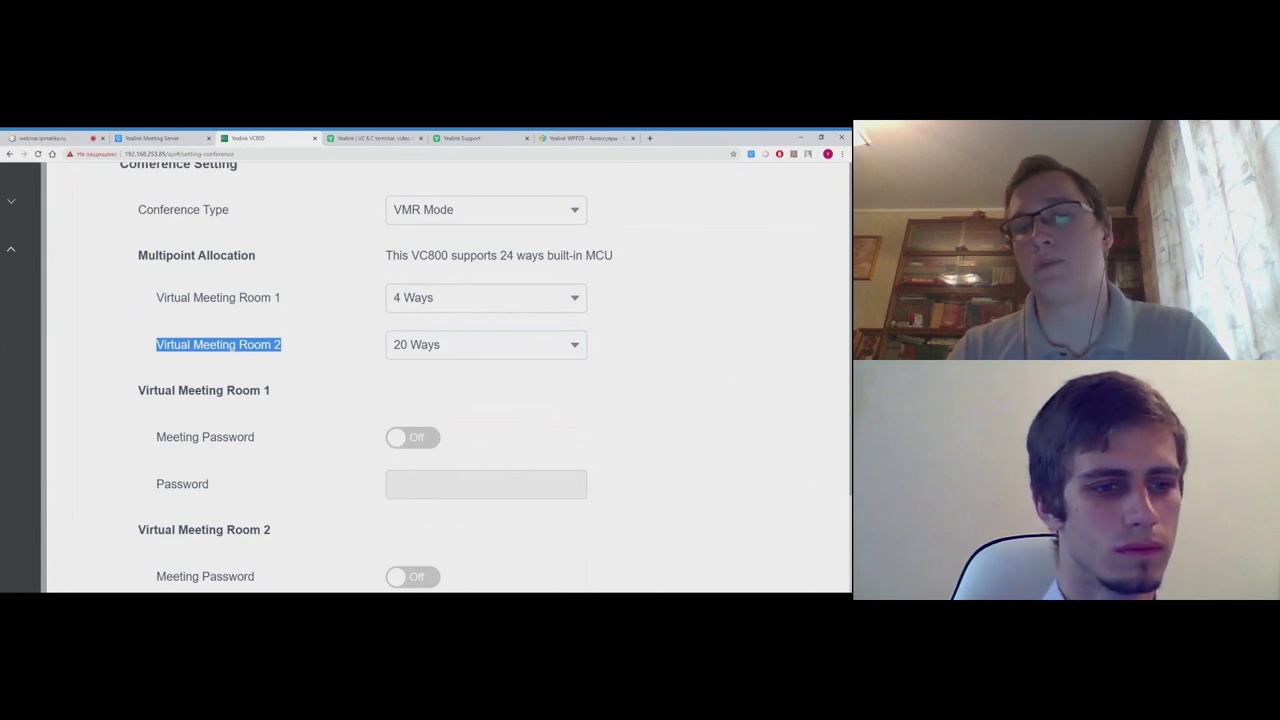
{"action": "scroll", "coordinate": [245, 392], "scroll_direction": "up", "scroll_amount": 1}
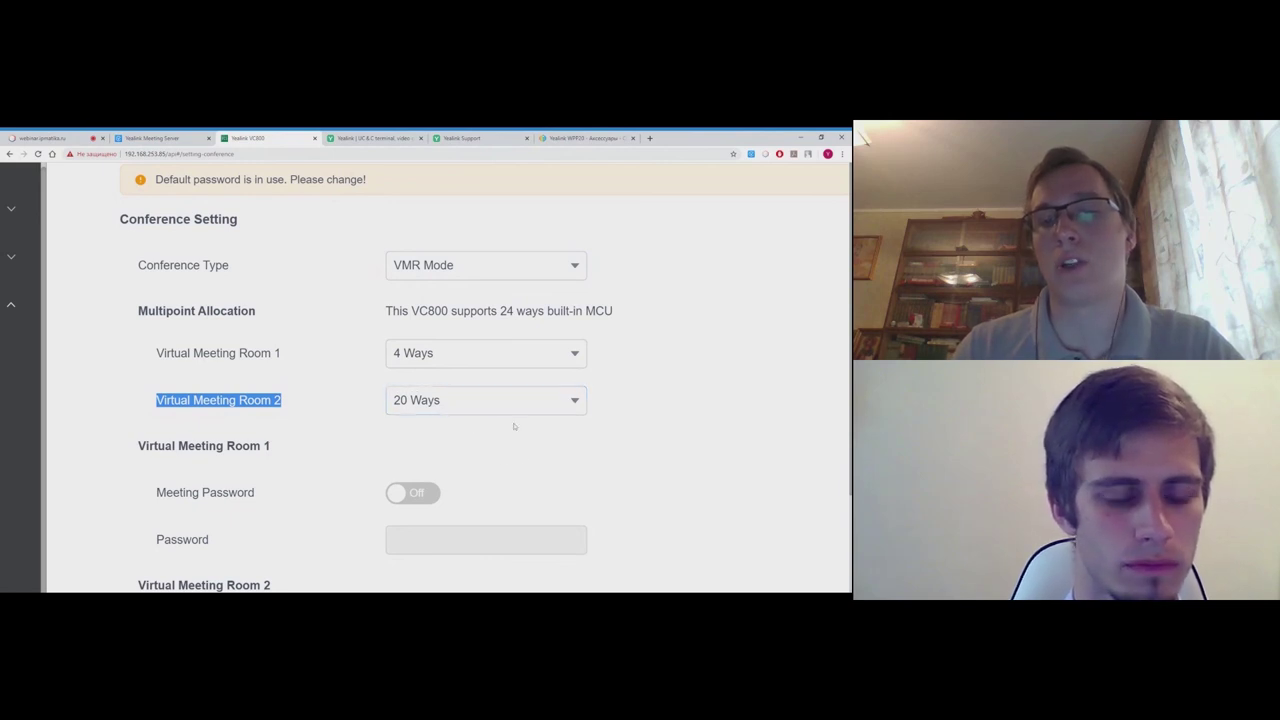
{"action": "scroll", "coordinate": [497, 400], "scroll_direction": "down", "scroll_amount": 1}
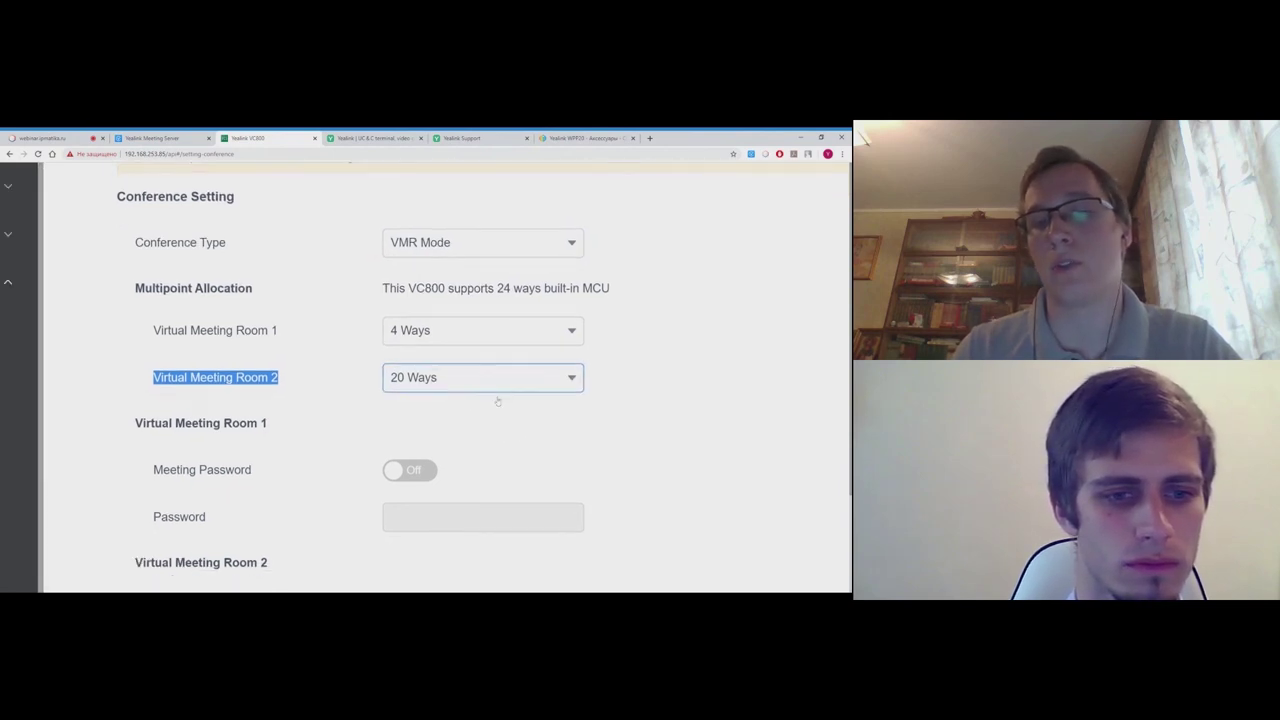
{"action": "scroll", "coordinate": [497, 400], "scroll_direction": "down", "scroll_amount": 1}
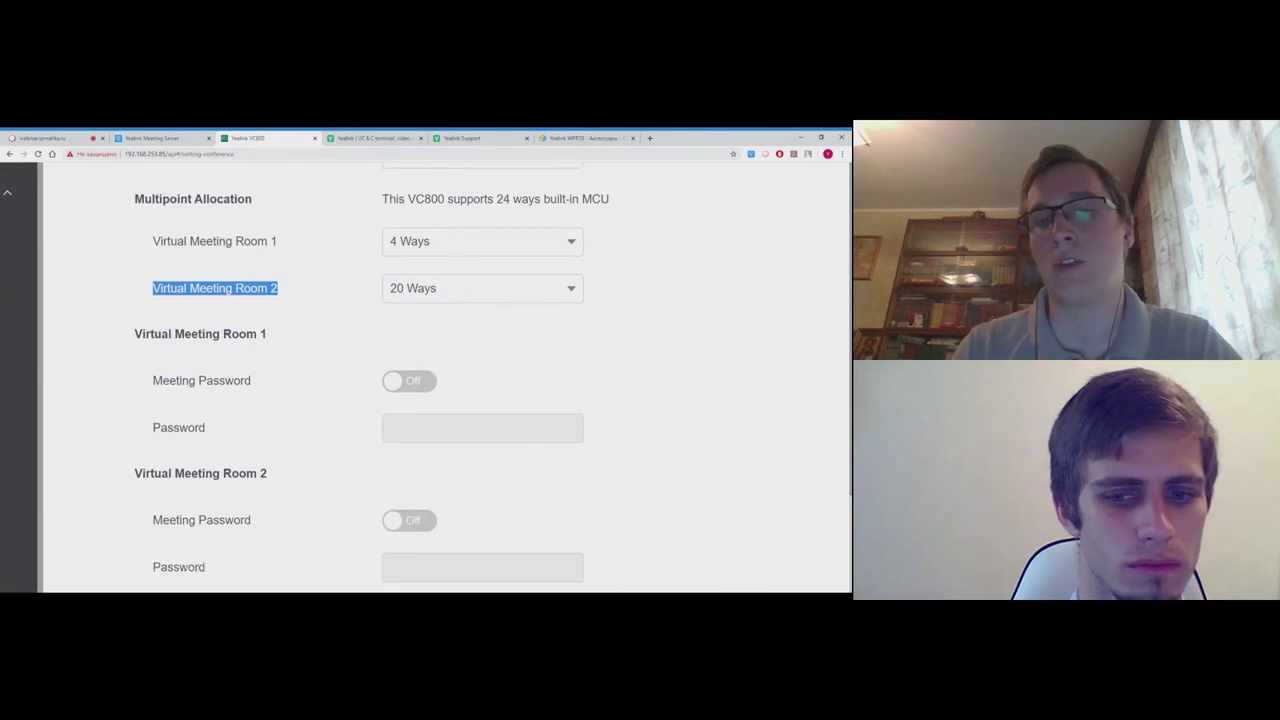
{"action": "scroll", "coordinate": [497, 400], "scroll_direction": "down", "scroll_amount": 1}
{"action": "scroll", "coordinate": [497, 400], "scroll_direction": "down", "scroll_amount": 1}
{"action": "scroll", "coordinate": [497, 400], "scroll_direction": "up", "scroll_amount": 1}
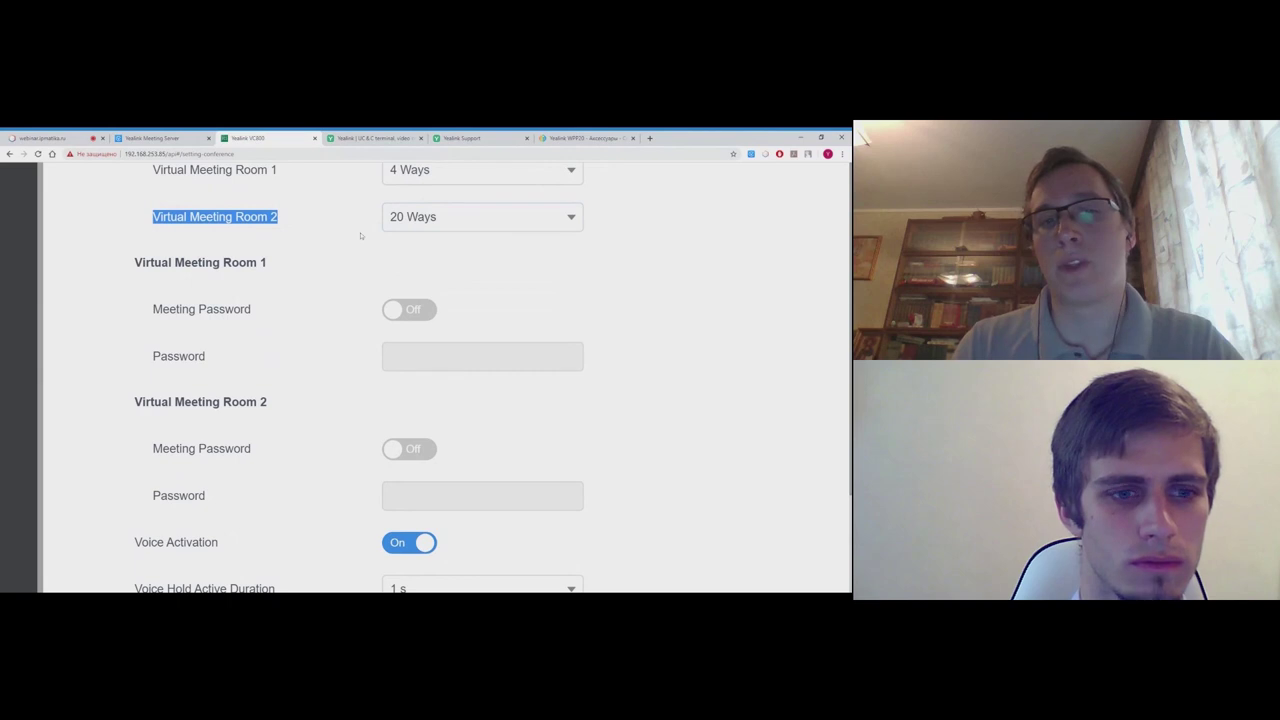
{"action": "scroll", "coordinate": [364, 232], "scroll_direction": "up", "scroll_amount": 1}
{"action": "scroll", "coordinate": [308, 269], "scroll_direction": "down", "scroll_amount": 1}
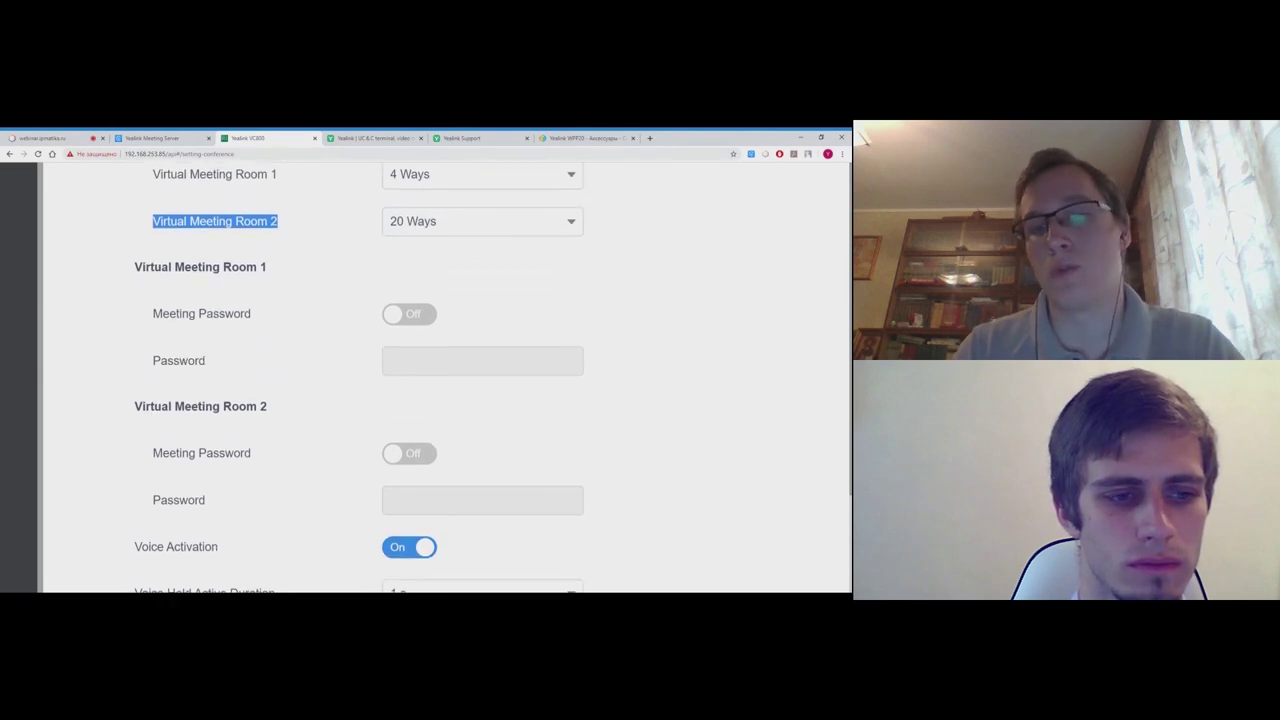
{"action": "scroll", "coordinate": [308, 269], "scroll_direction": "up", "scroll_amount": 1}
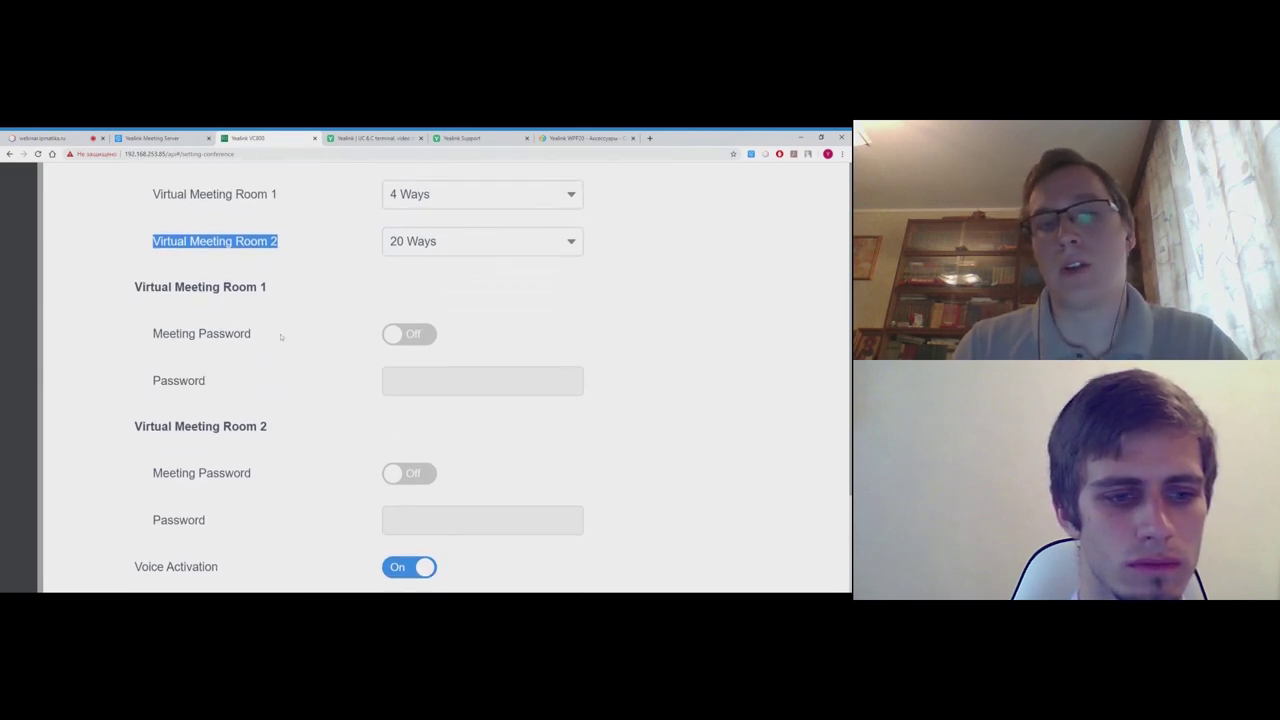
- Turn on and enter a meeting password for Room 1 and Room 2, then Confirm
{"action": "left_click", "coordinate": [422, 336]}
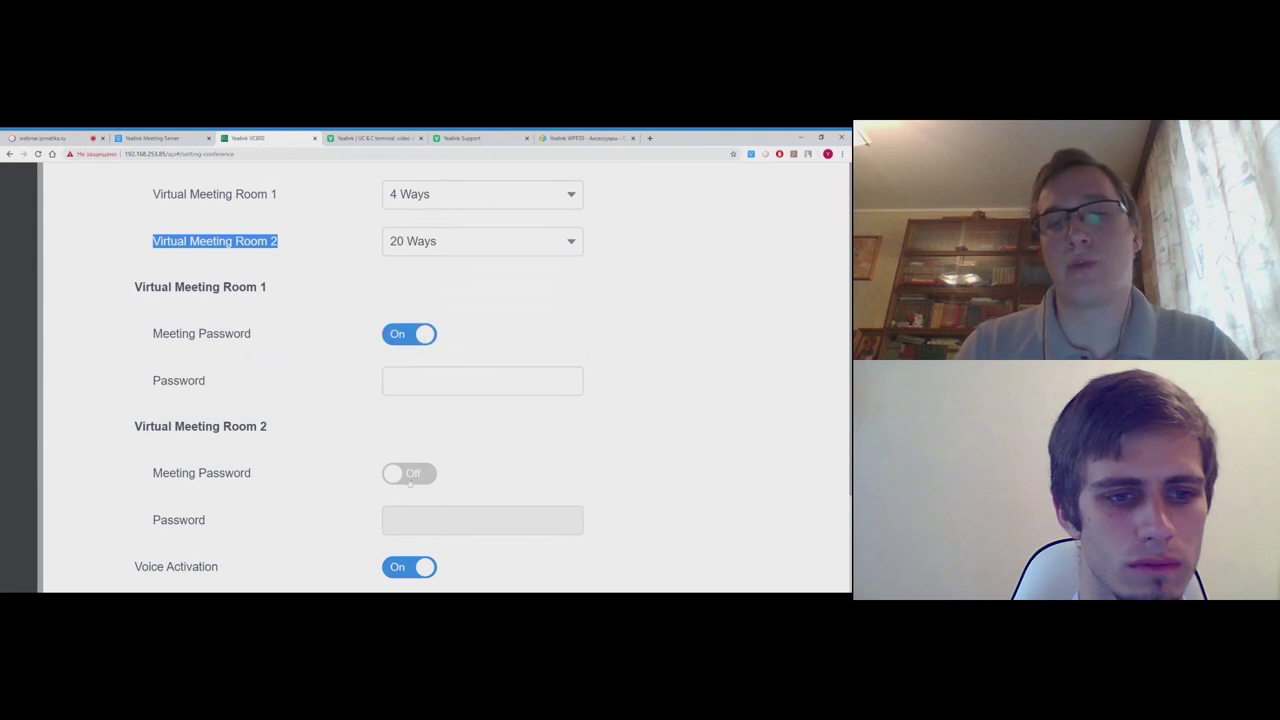
{"action": "left_click", "coordinate": [410, 478]}
{"action": "left_click", "coordinate": [450, 520]}
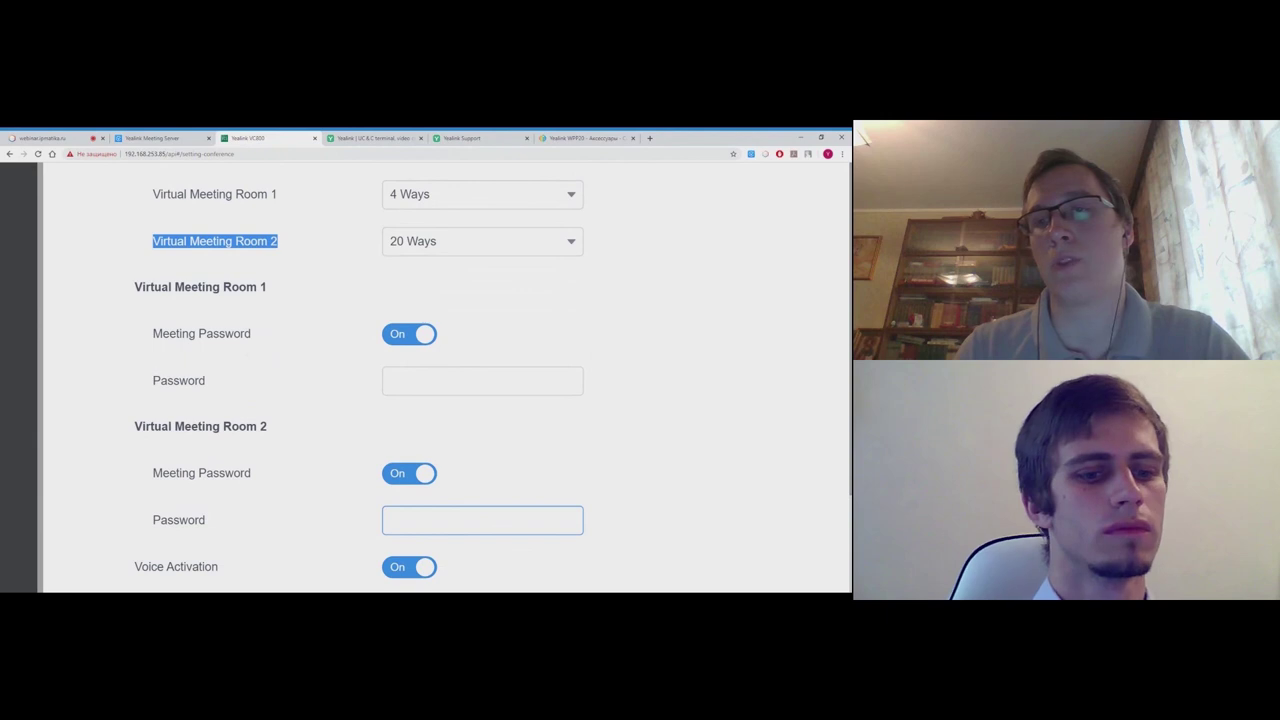
{"action": "left_click", "coordinate": [480, 381]}
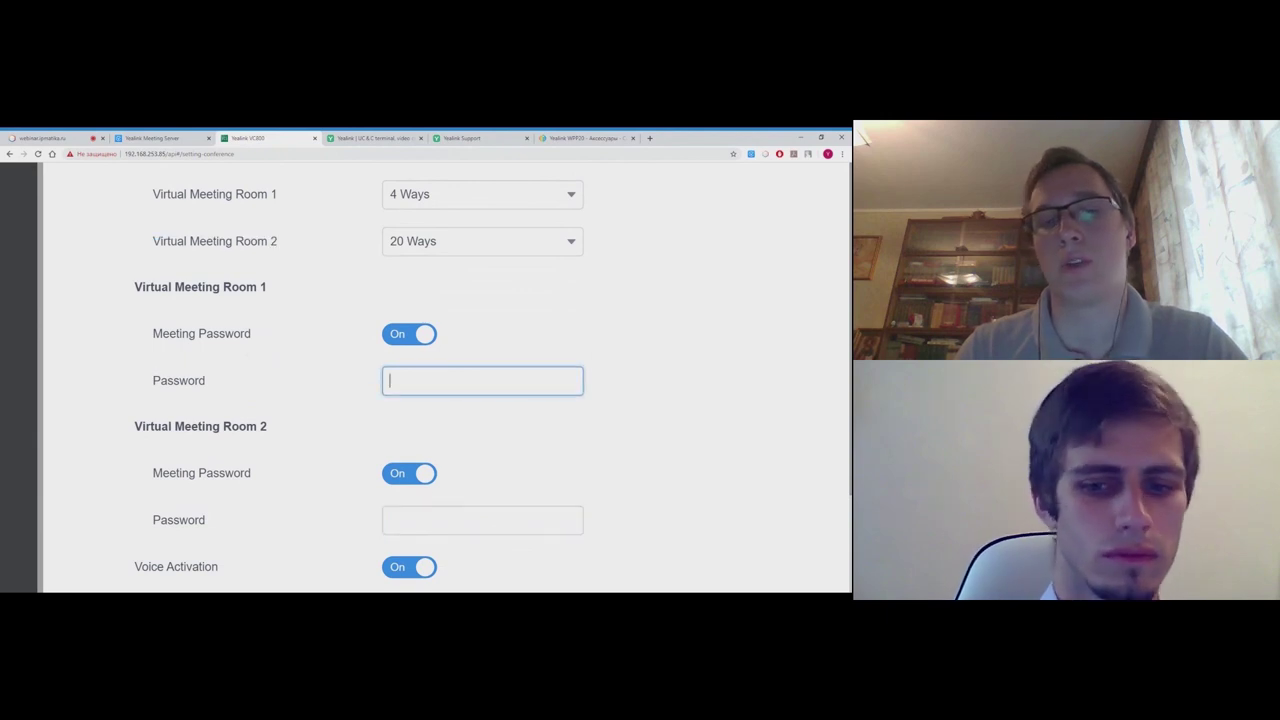
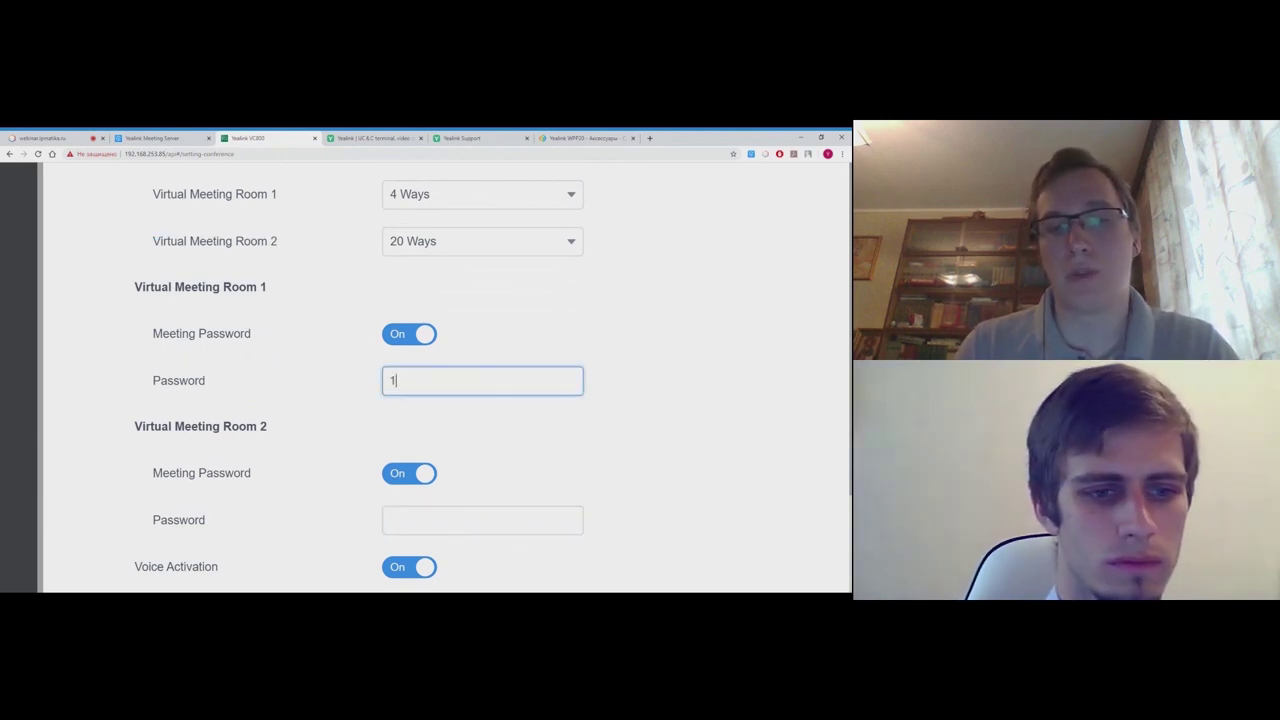
{"action": "left_click", "coordinate": [446, 515]}
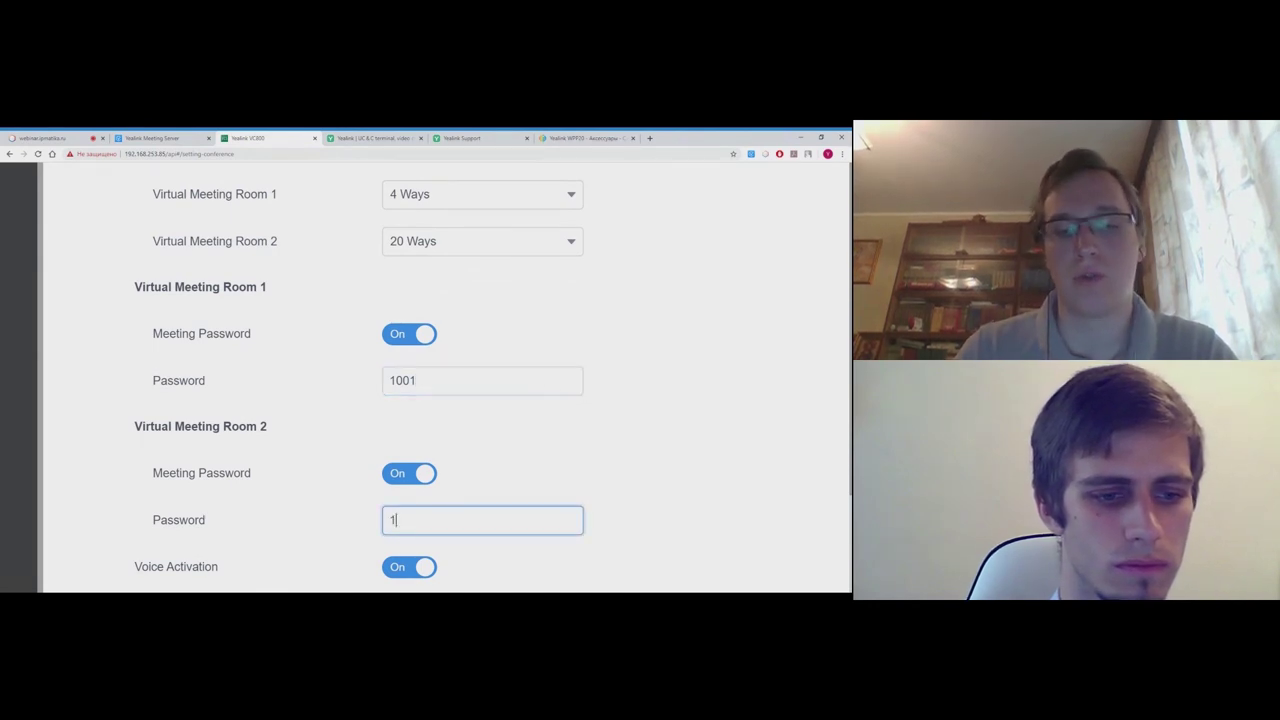
{"action": "scroll", "coordinate": [443, 380], "scroll_direction": "down", "scroll_amount": 5}
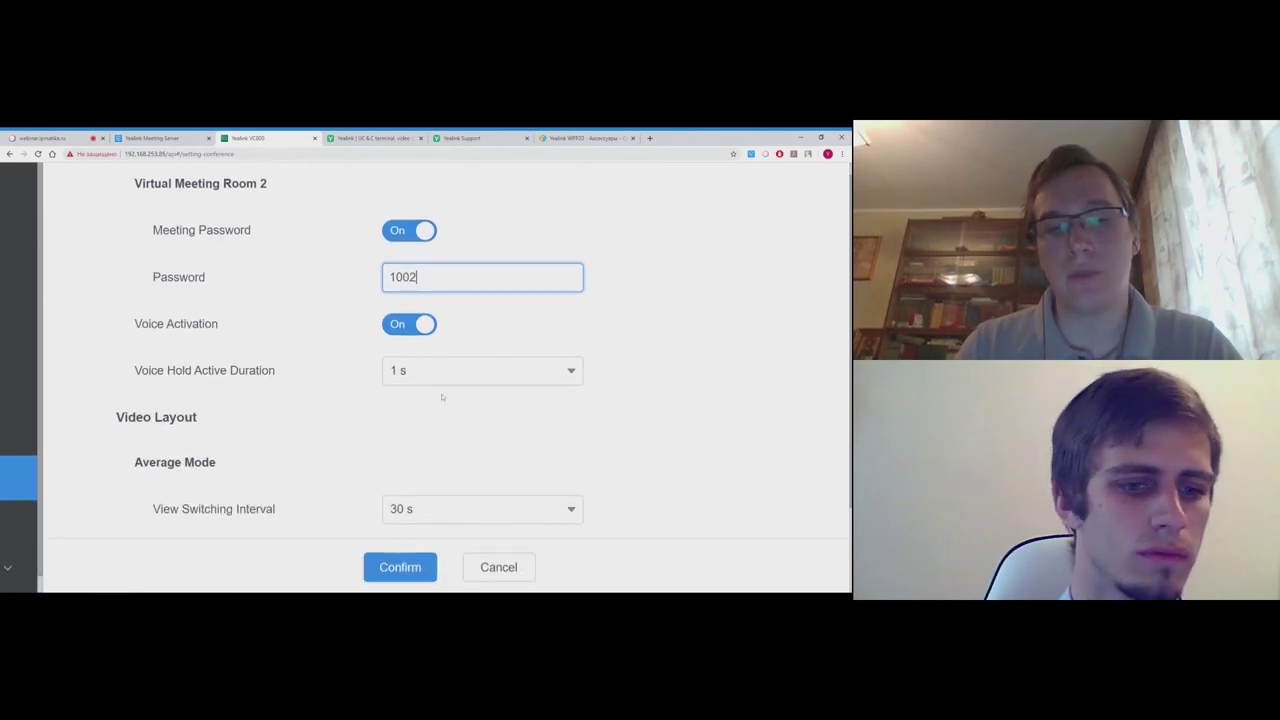
{"action": "scroll", "coordinate": [442, 397], "scroll_direction": "down", "scroll_amount": 5}
{"action": "left_click", "coordinate": [409, 566]}
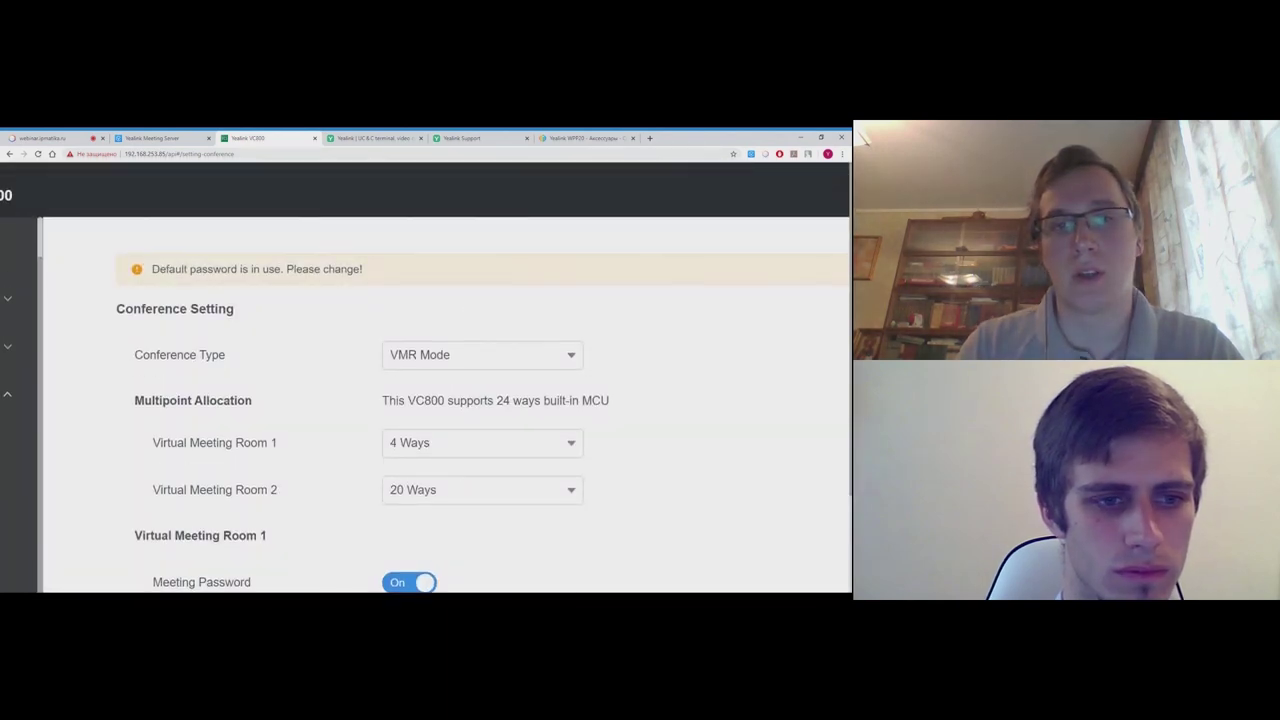
{"action": "scroll", "coordinate": [445, 378], "scroll_direction": "down", "scroll_amount": 2}
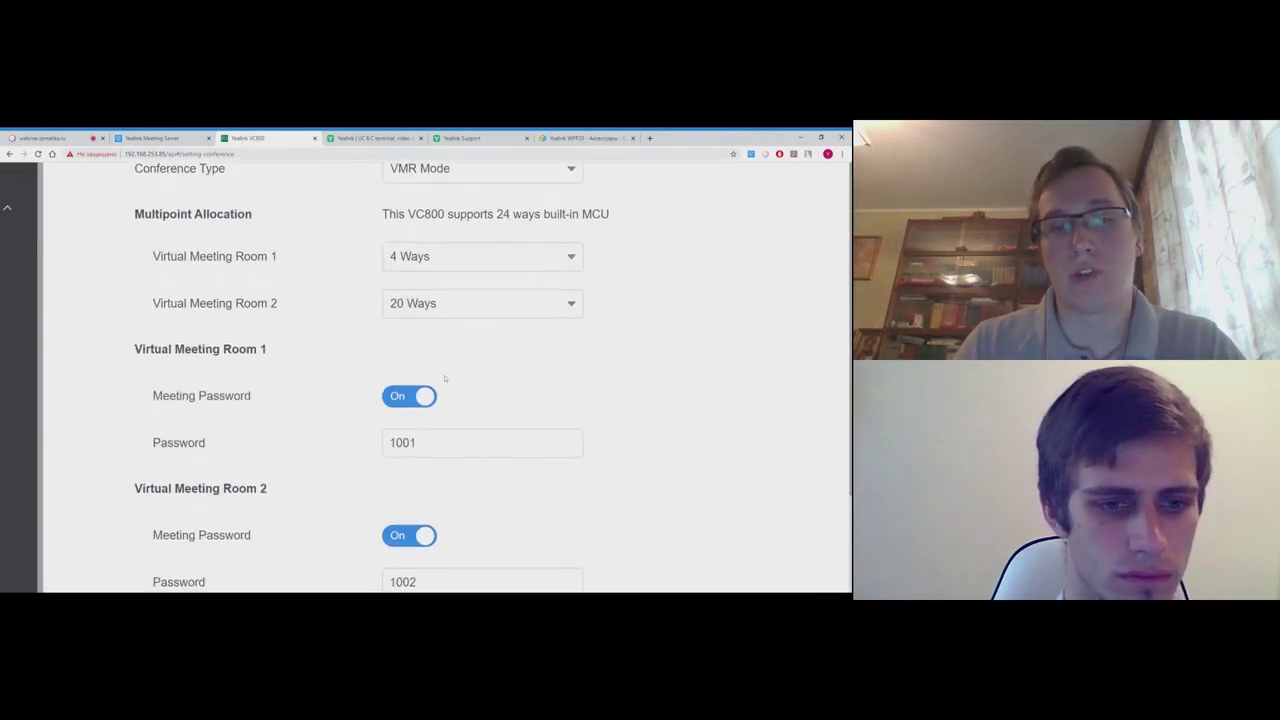
{"action": "left_click", "coordinate": [433, 442]}
{"action": "scroll", "coordinate": [445, 378], "scroll_direction": "down", "scroll_amount": 1}
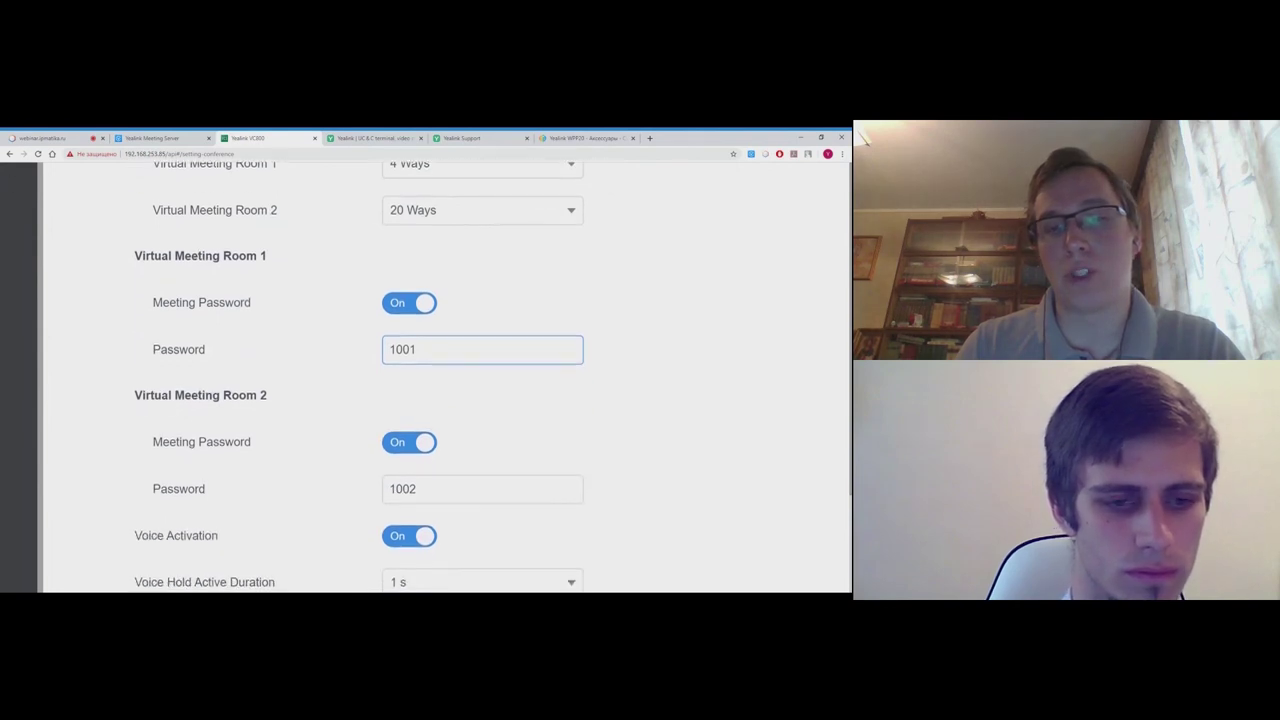
{"action": "left_click", "coordinate": [480, 489]}
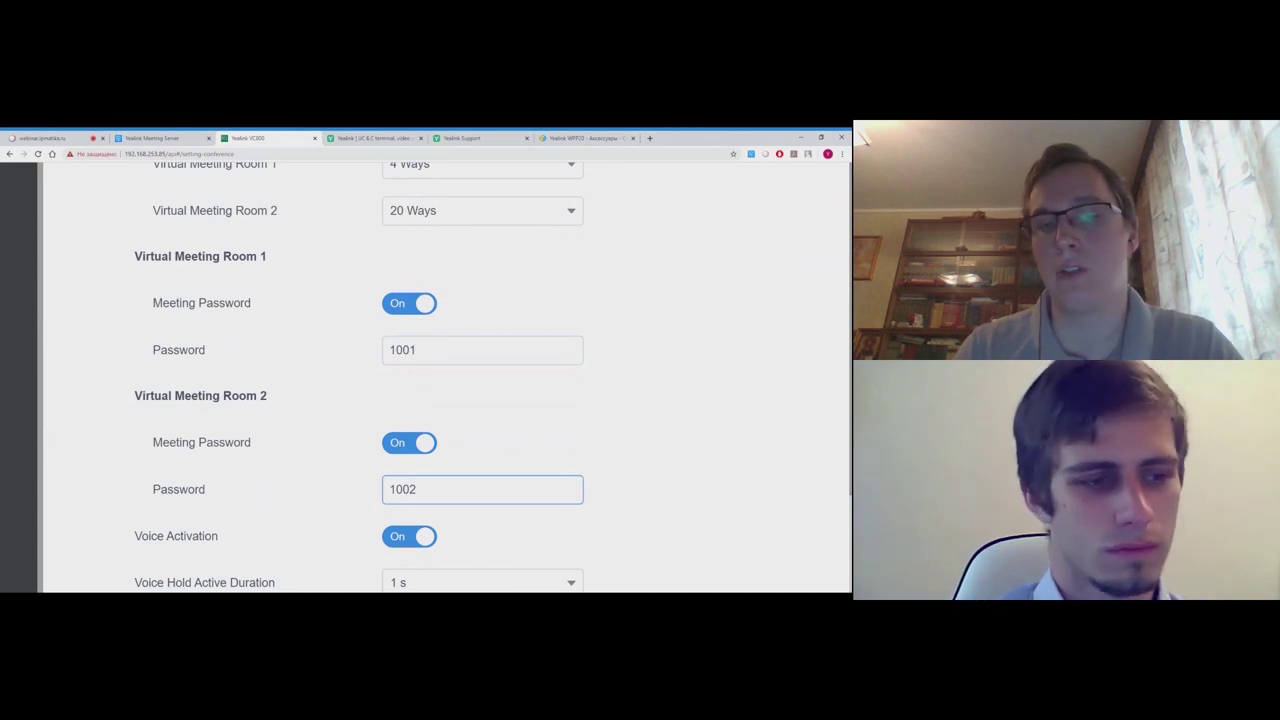
{"action": "left_click", "coordinate": [374, 491]}
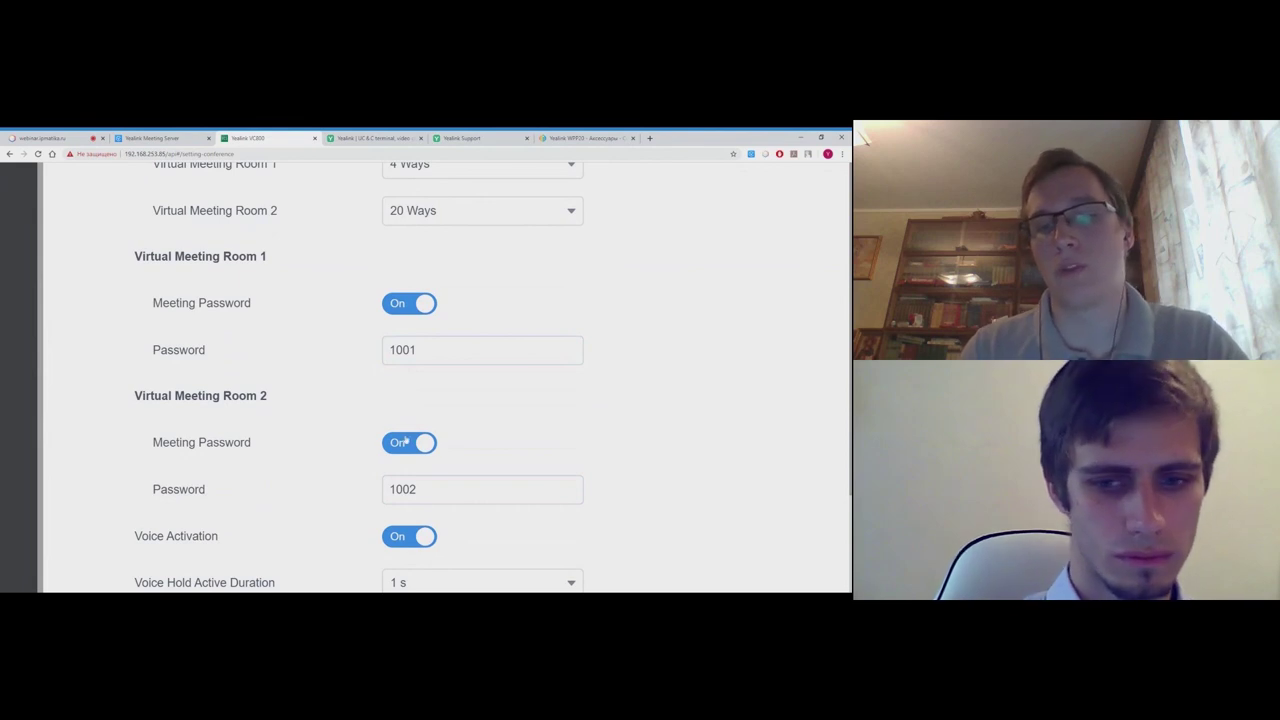
{"action": "key", "text": "ctrl+minus"}
{"action": "key", "text": "ctrl+minus"}
{"action": "key", "text": "ctrl+minus"}
{"action": "key", "text": "ctrl+minus"}
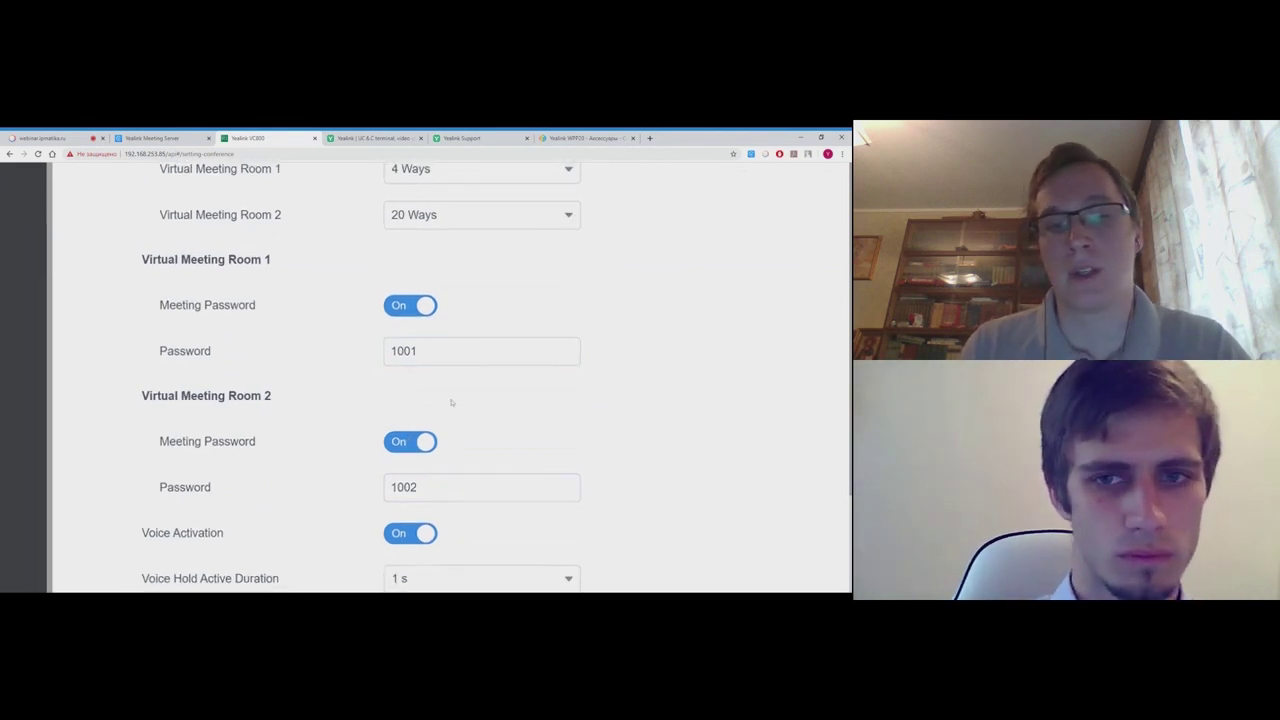
{"action": "scroll", "coordinate": [477, 390], "scroll_direction": "down", "scroll_amount": 3}
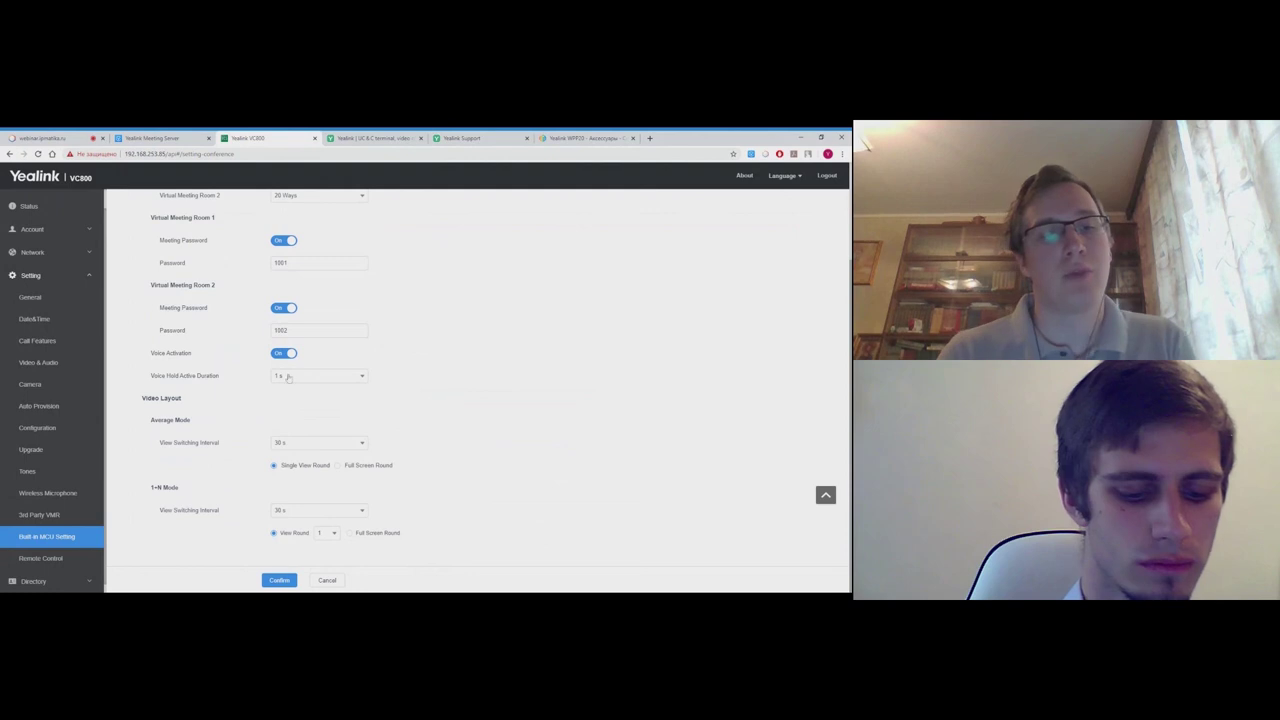
- View the Security and Security Control pages under Security
{"action": "scroll", "coordinate": [57, 453], "scroll_direction": "down", "scroll_amount": 1}
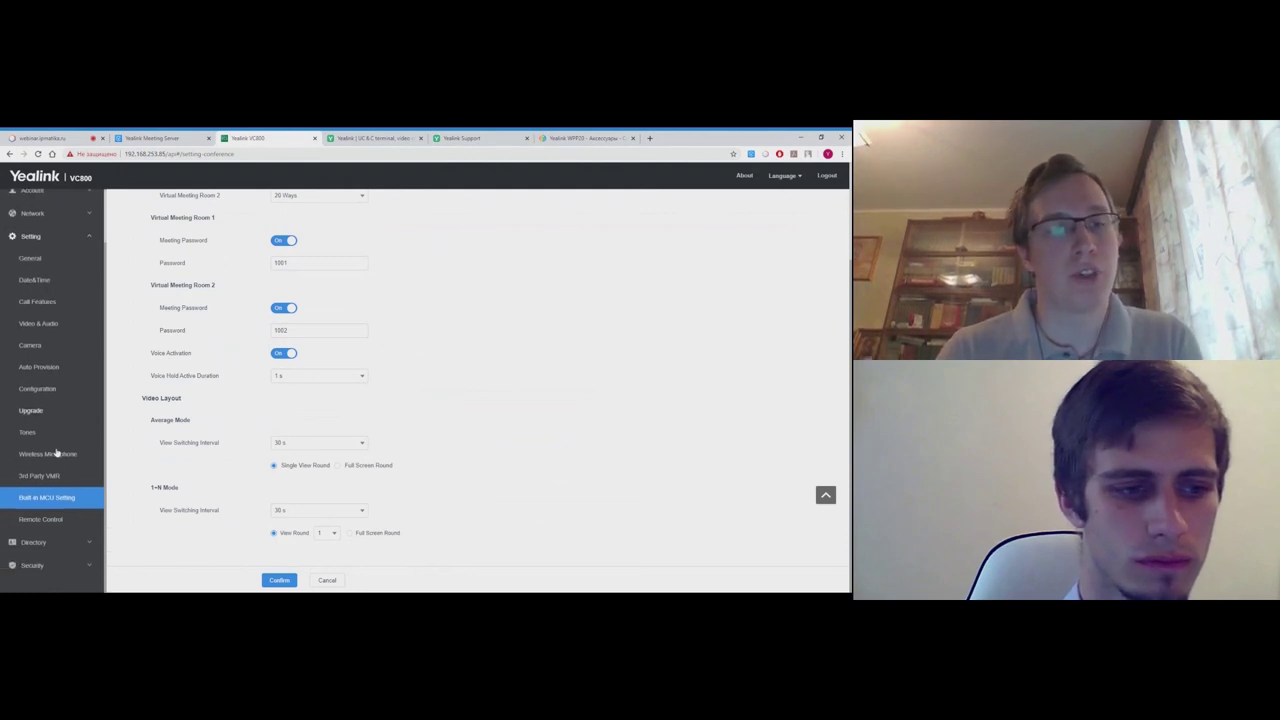
{"action": "left_click", "coordinate": [33, 566]}
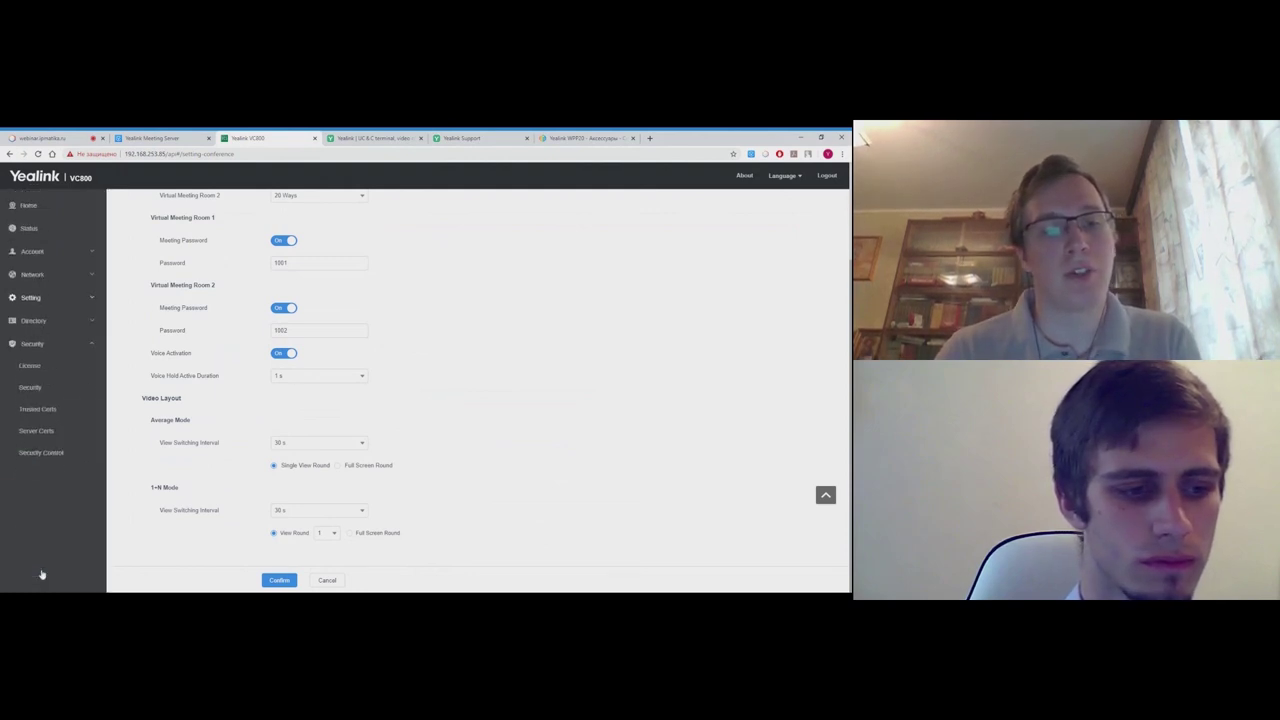
{"action": "left_click", "coordinate": [43, 392]}
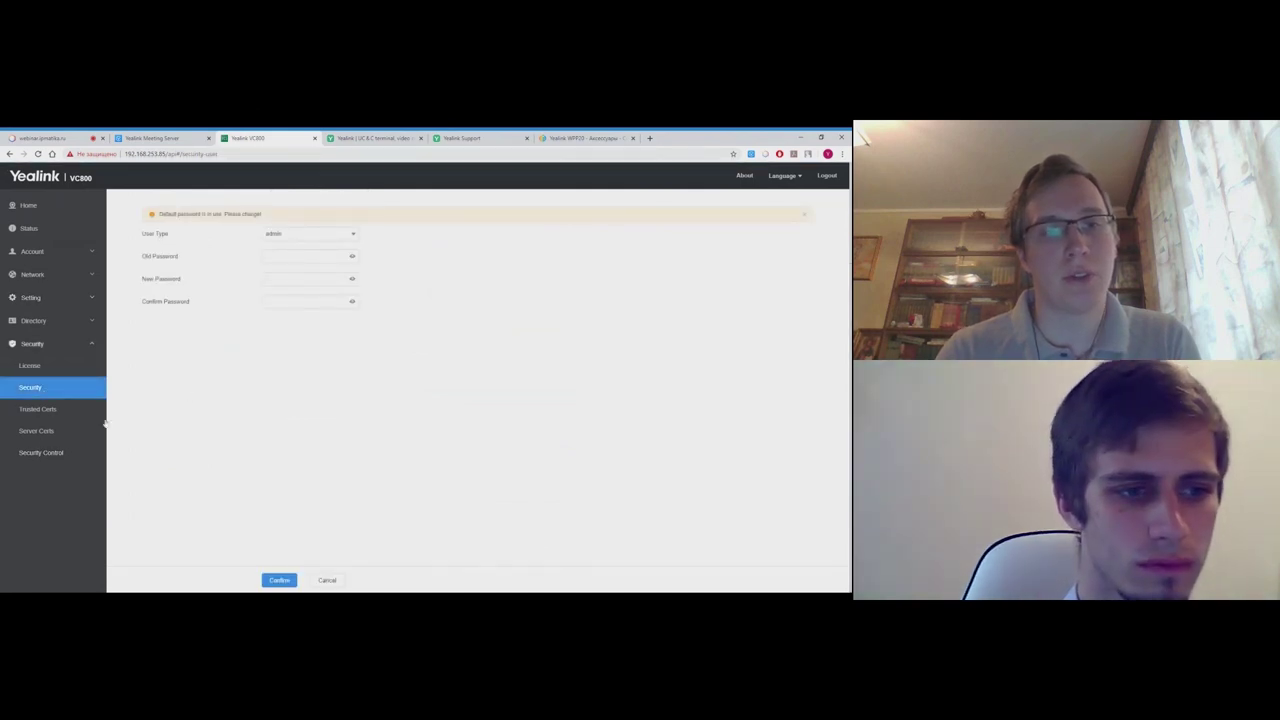
{"action": "left_click", "coordinate": [41, 453]}
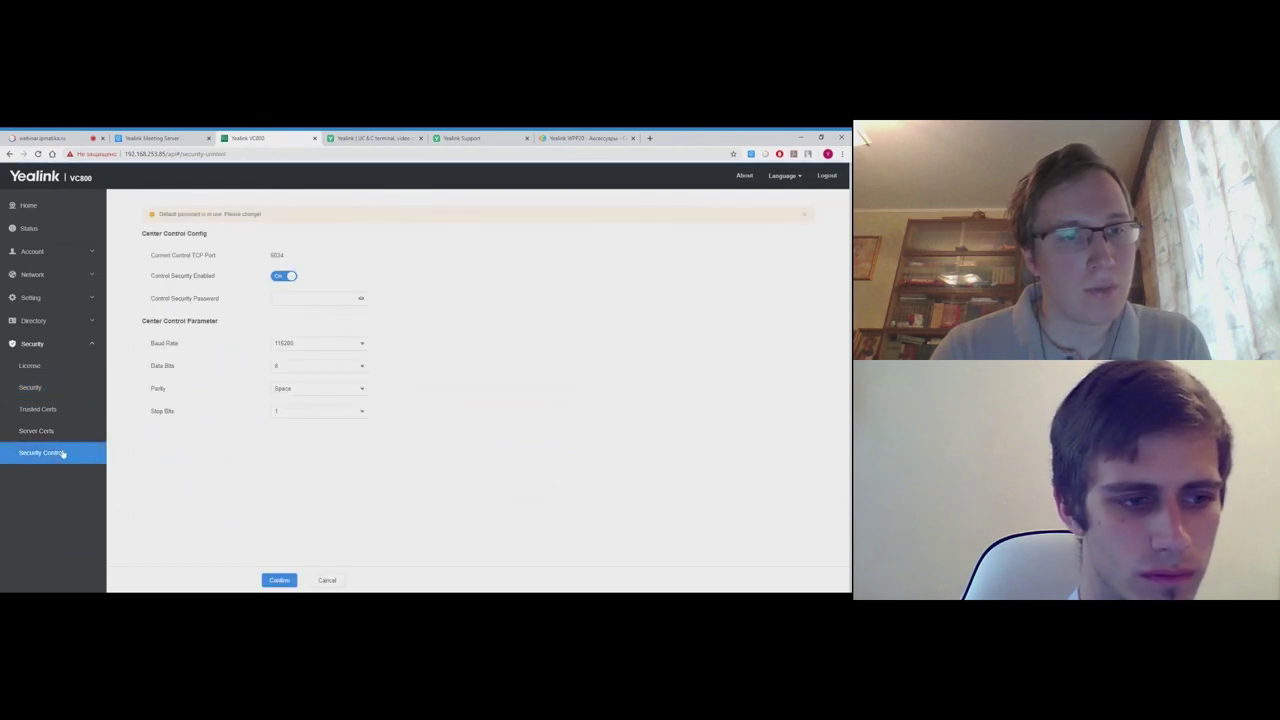
- Under Directory, view the Meeting Whitelist, Meeting Blacklist and Setting pages
{"action": "left_click", "coordinate": [58, 346]}
{"action": "left_click", "coordinate": [57, 326]}
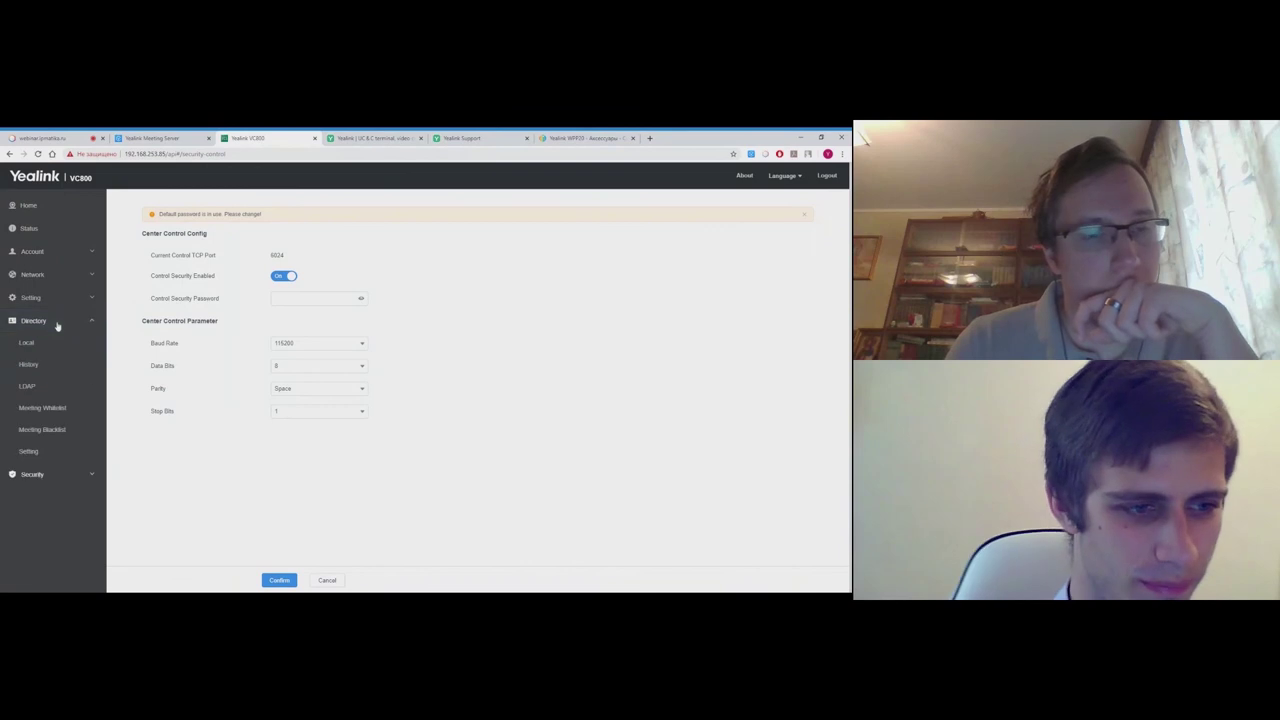
{"action": "left_click", "coordinate": [66, 410]}
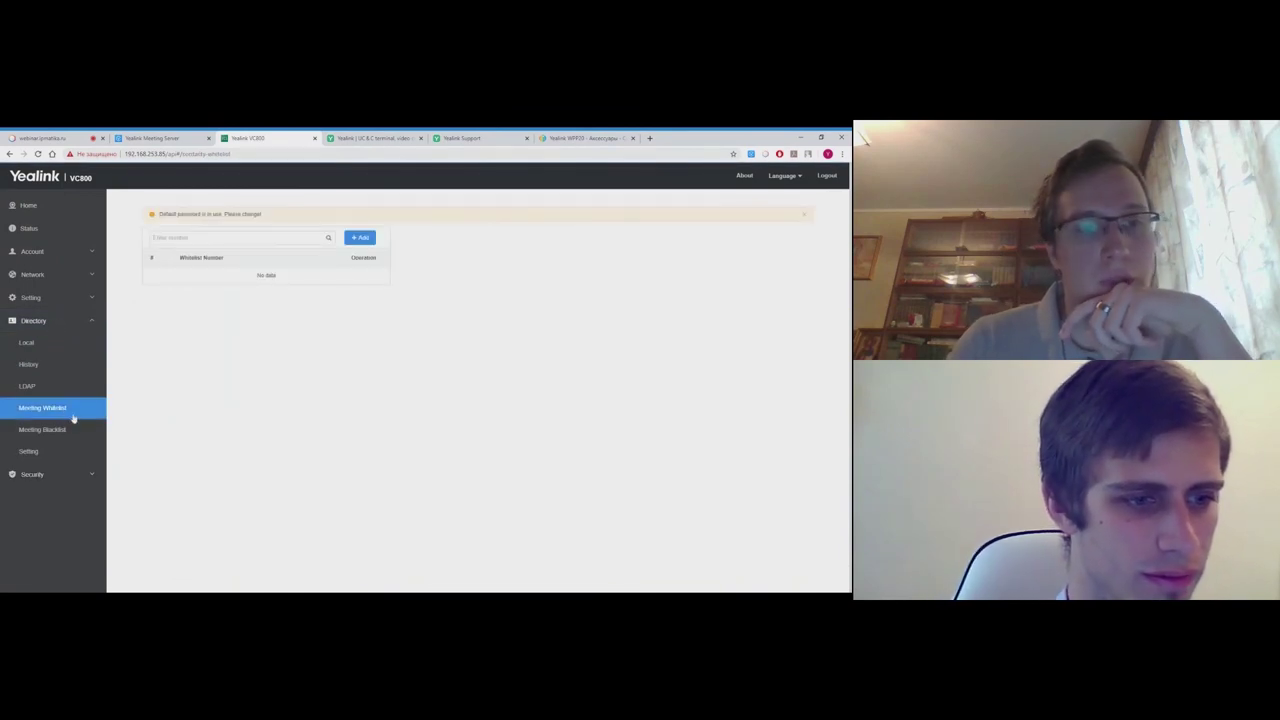
{"action": "left_click", "coordinate": [68, 428]}
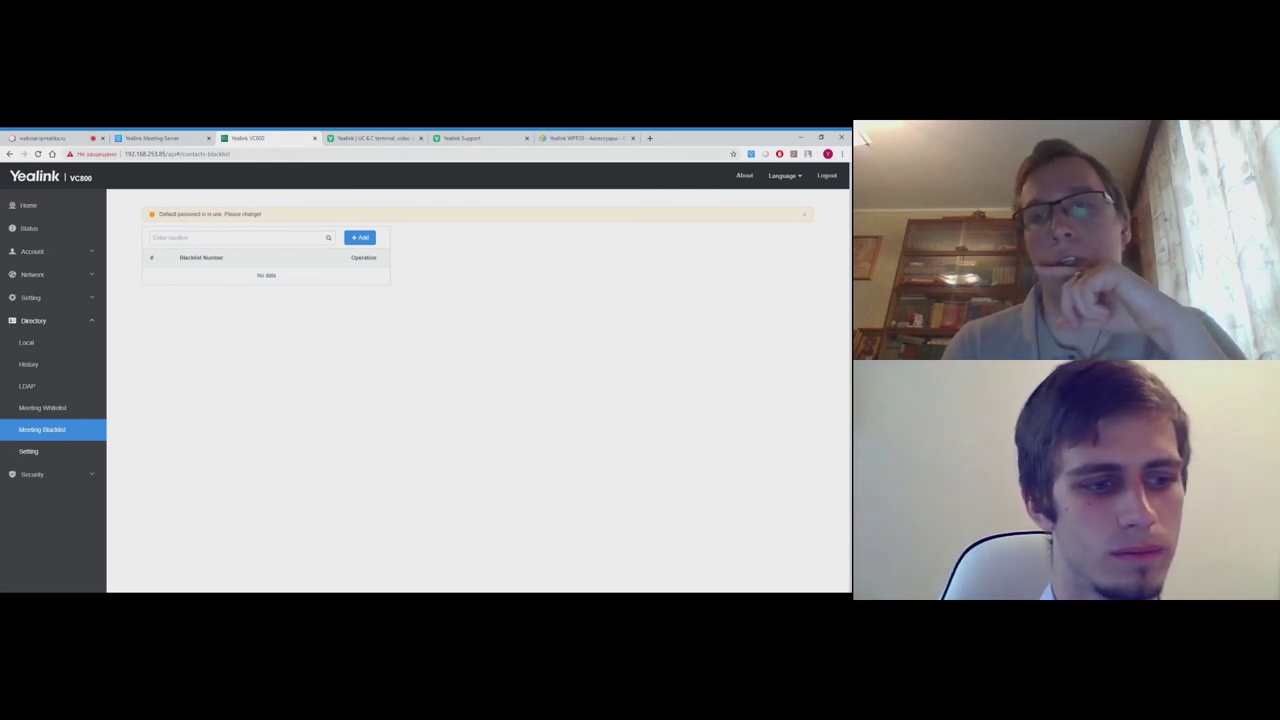
{"action": "left_click", "coordinate": [61, 452]}
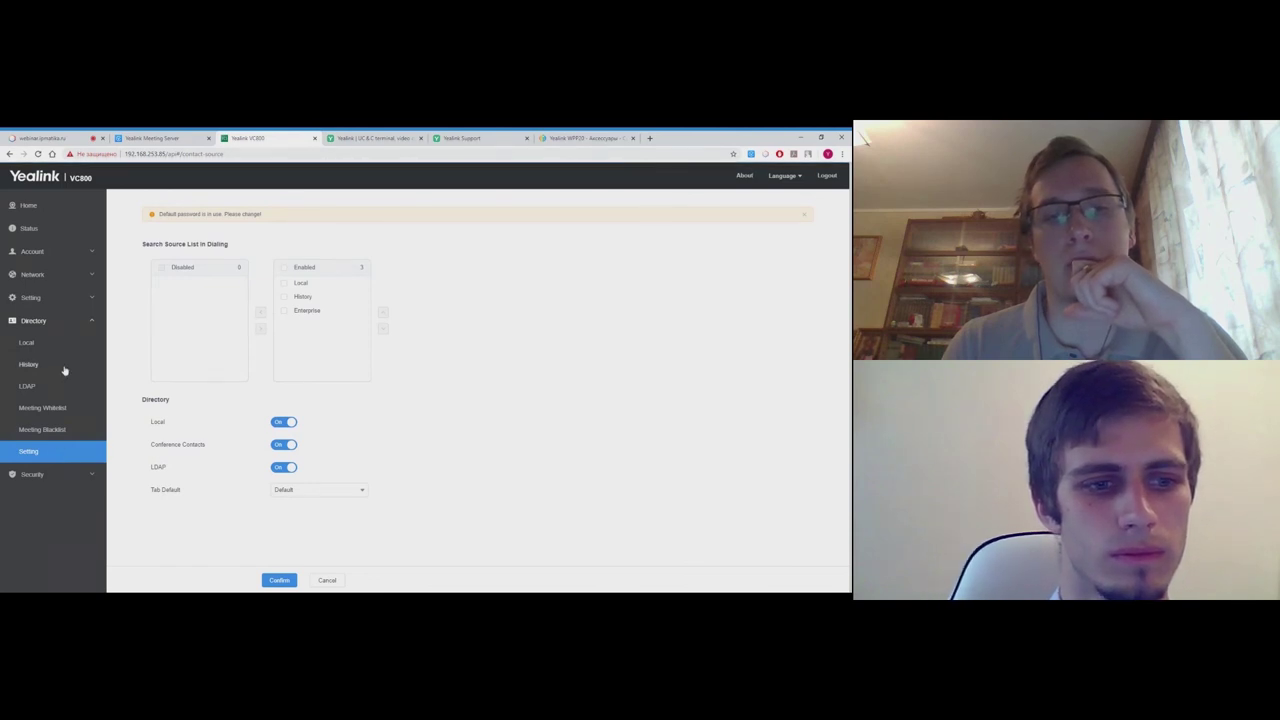
{"action": "left_click", "coordinate": [62, 327]}
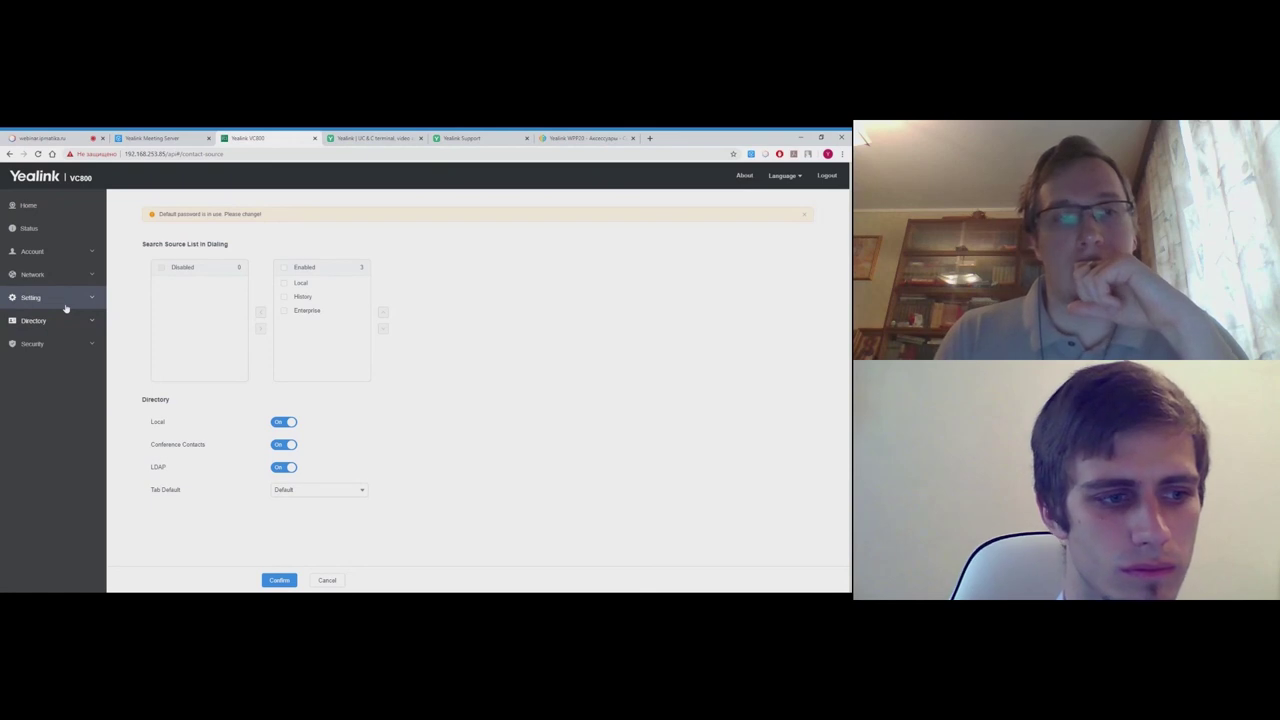
- Expand the Setting section and return to the device home page
{"action": "left_click", "coordinate": [65, 306]}
{"action": "scroll", "coordinate": [60, 550], "scroll_direction": "down", "scroll_amount": 2}
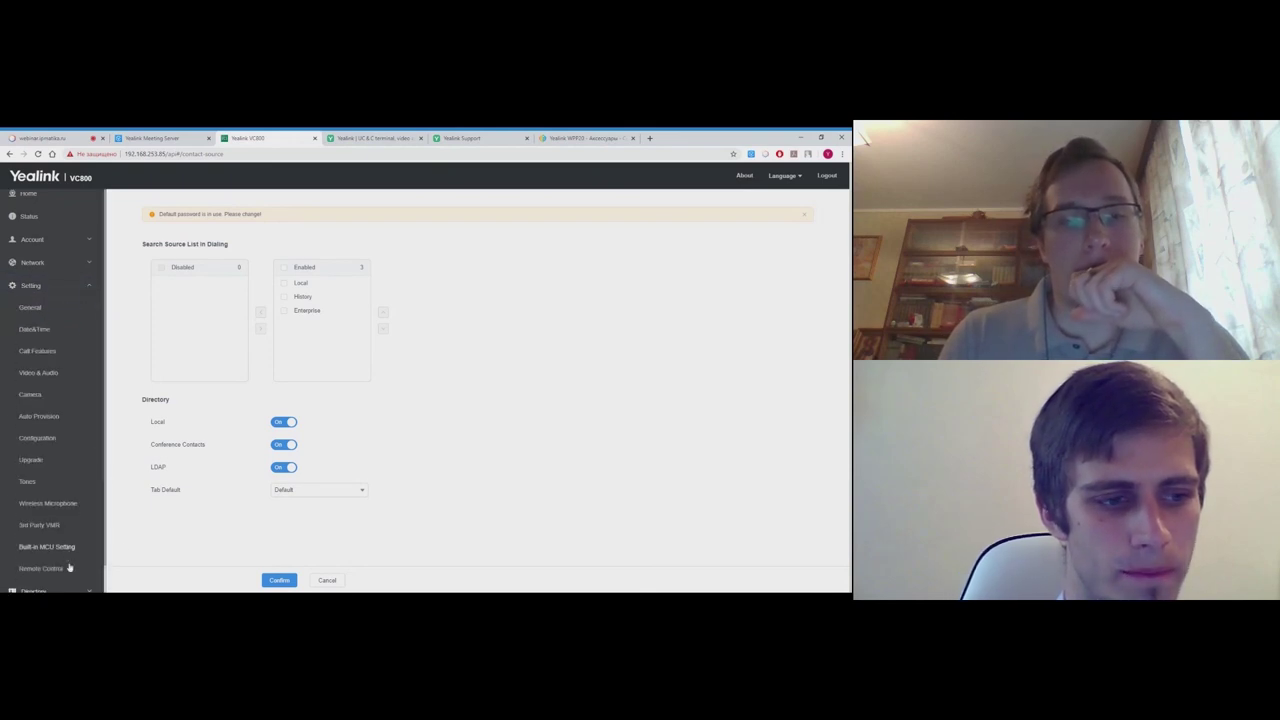
{"action": "scroll", "coordinate": [70, 512], "scroll_direction": "up", "scroll_amount": 2}
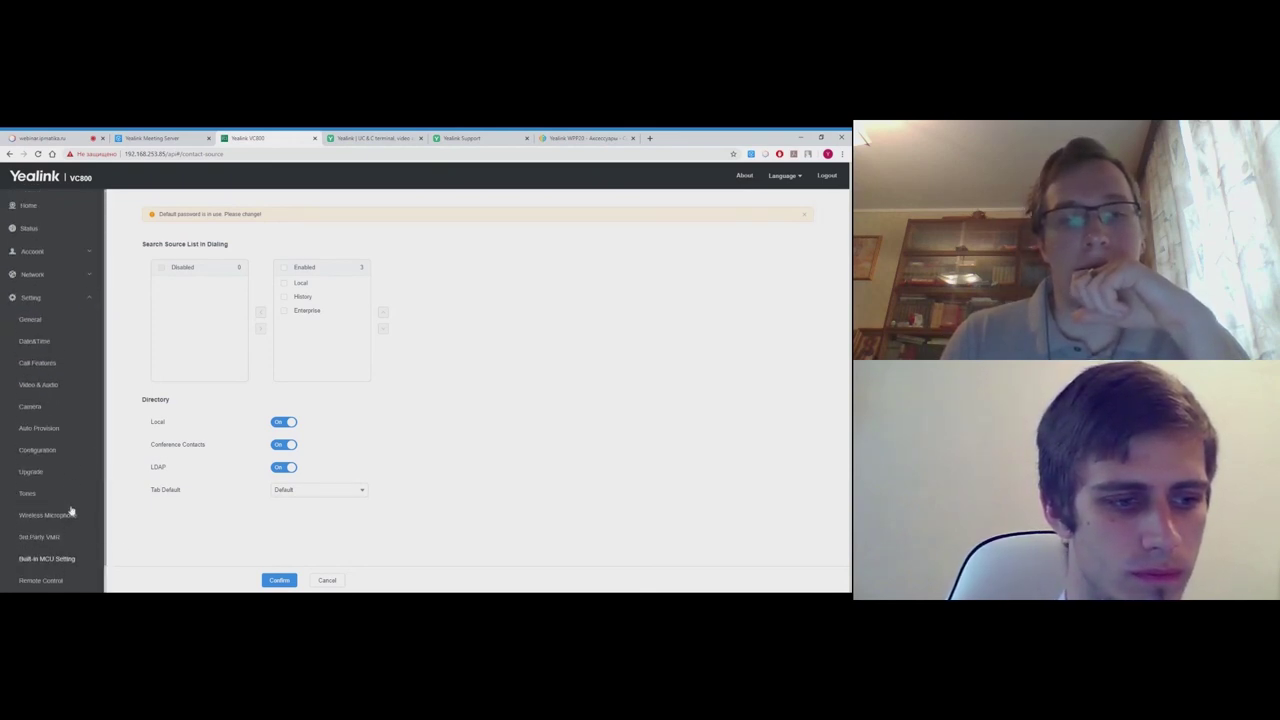
{"action": "left_click", "coordinate": [64, 300]}
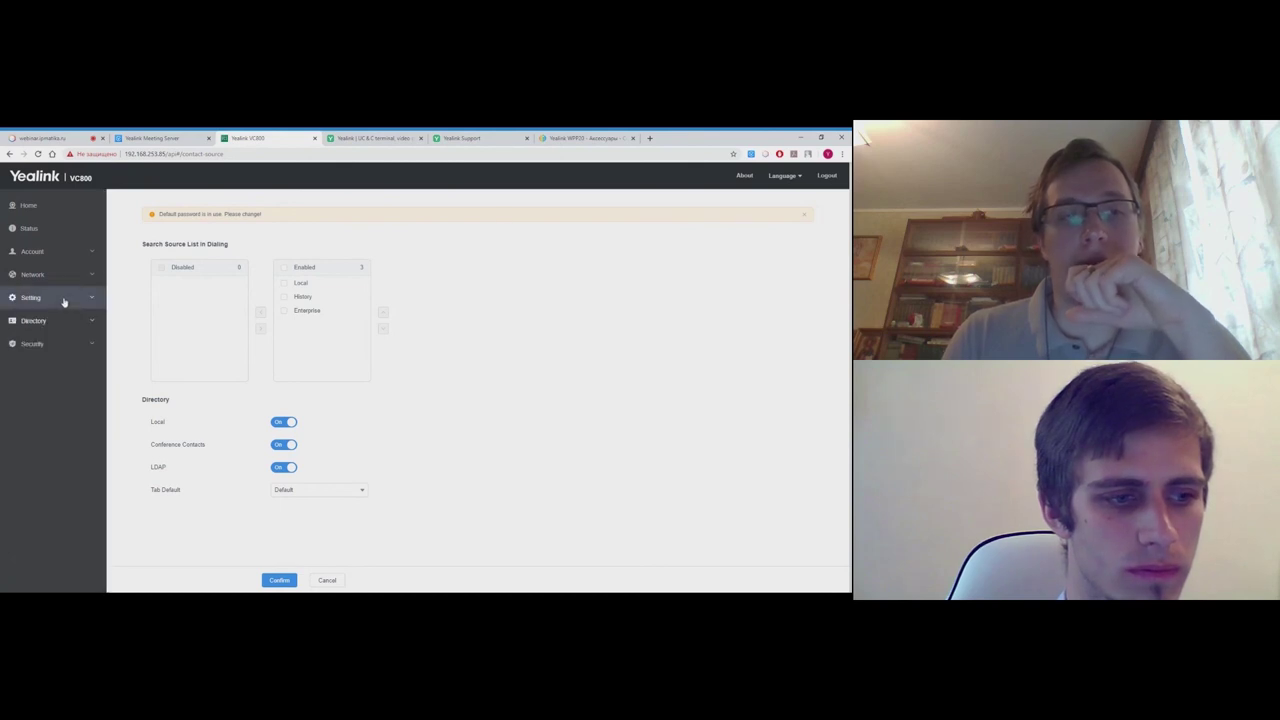
- Show the device home screen with live camera preview and the virtual remote beside it
{"action": "left_click", "coordinate": [69, 211]}
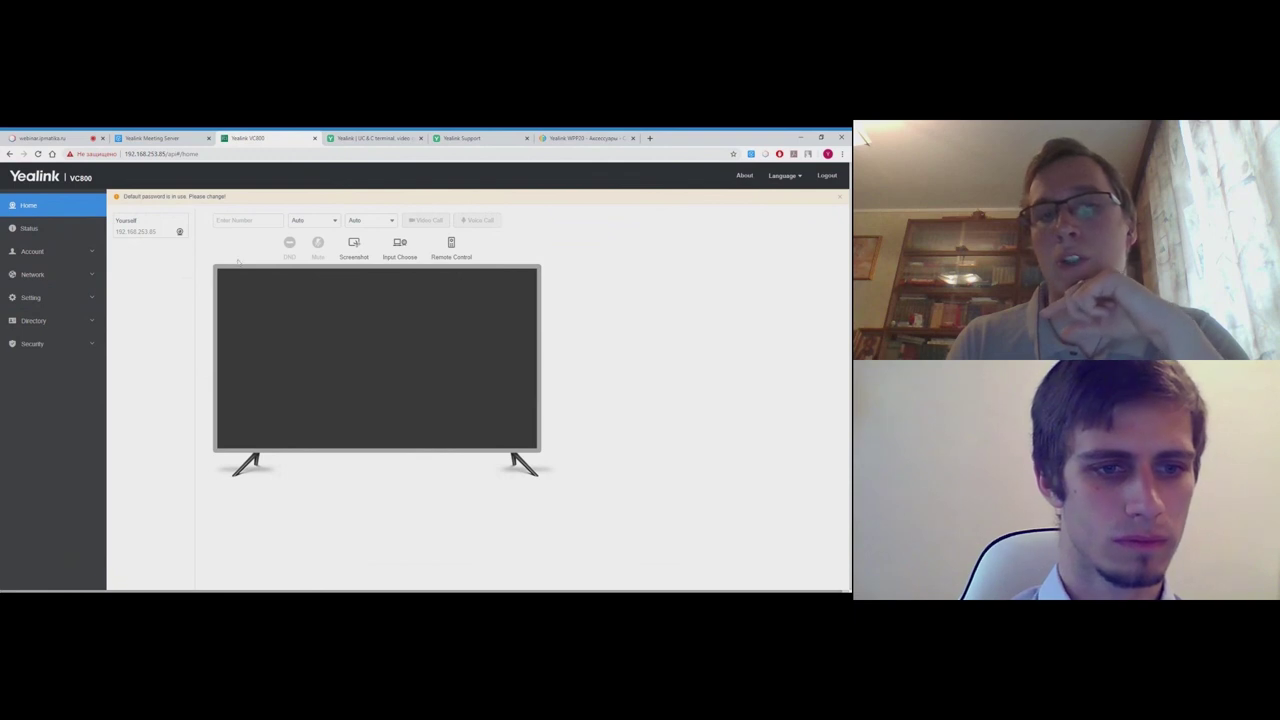
{"action": "left_click", "coordinate": [180, 232]}
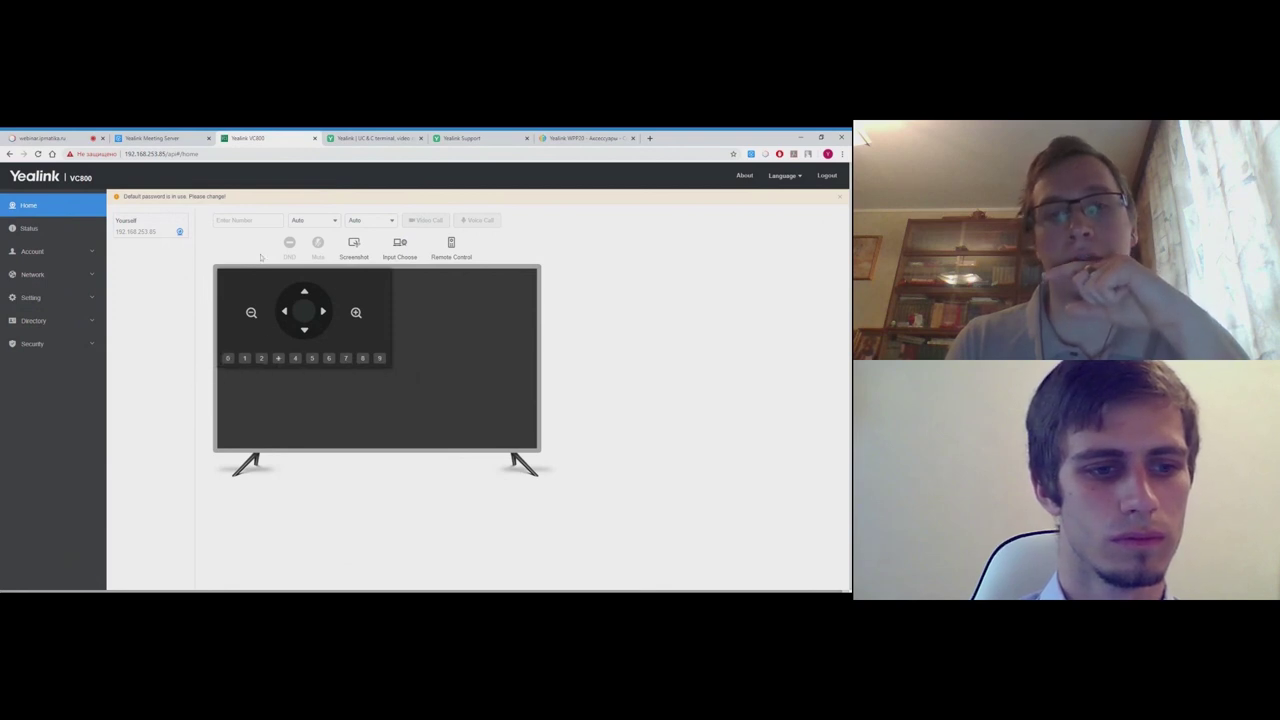
{"action": "left_click", "coordinate": [180, 231]}
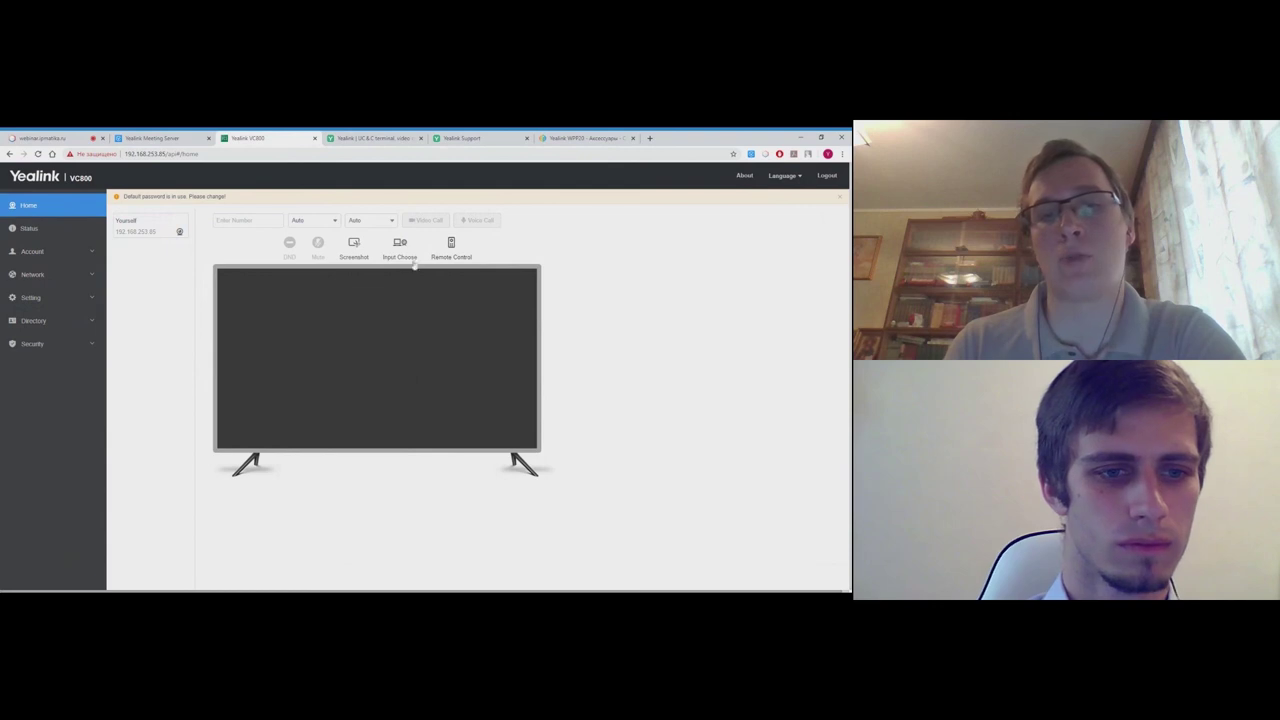
{"action": "left_click", "coordinate": [451, 245]}
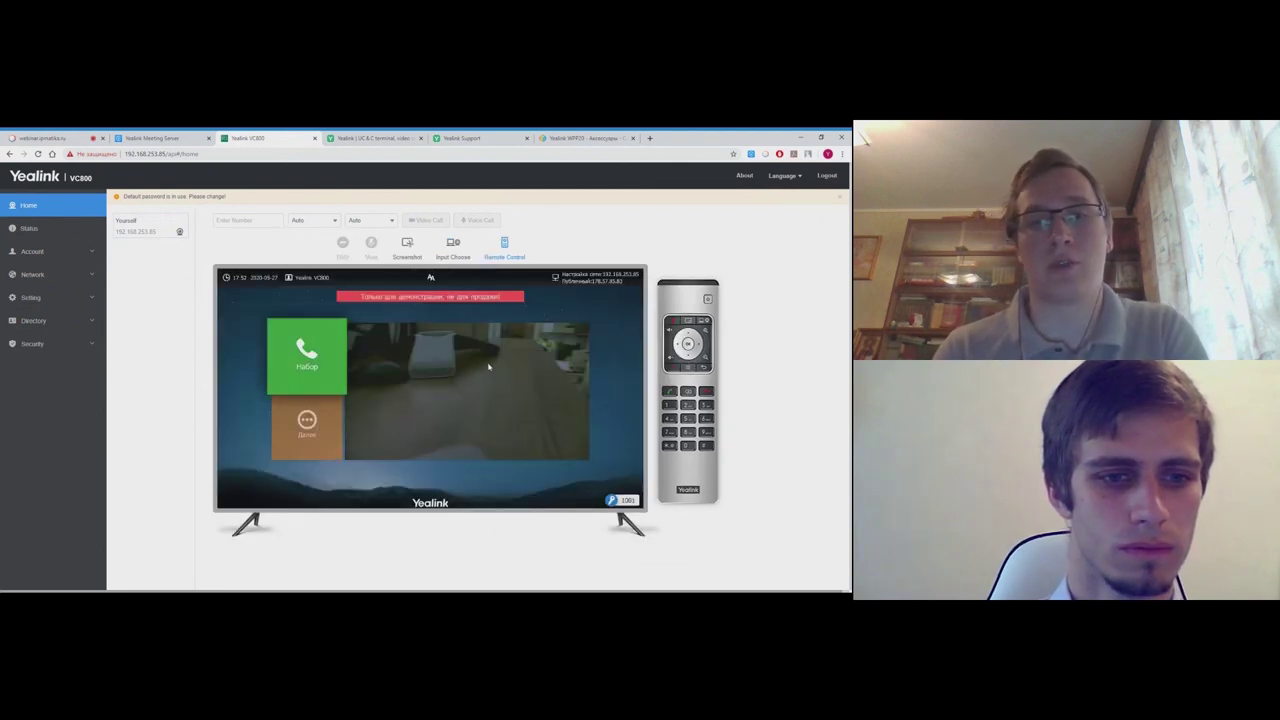
- Use the virtual remote's down arrow to move TV focus from Набор to Далее
{"action": "left_click", "coordinate": [688, 370]}
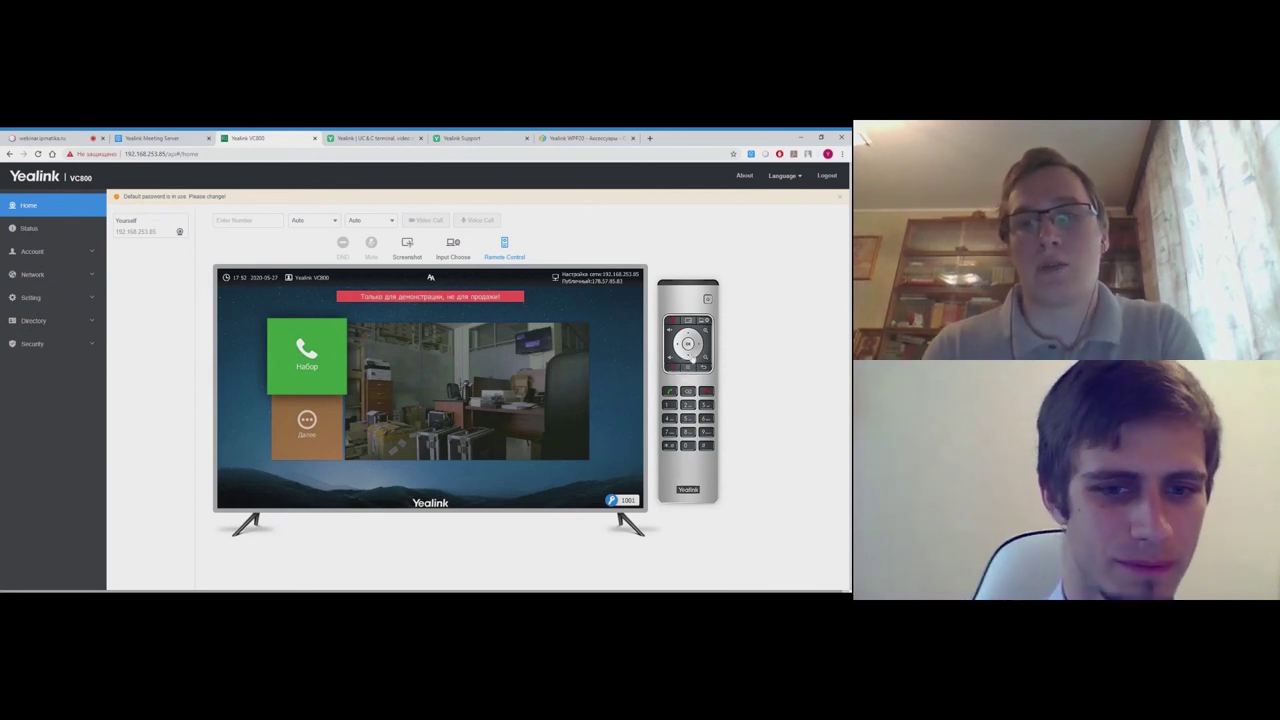
{"action": "left_click", "coordinate": [690, 359]}
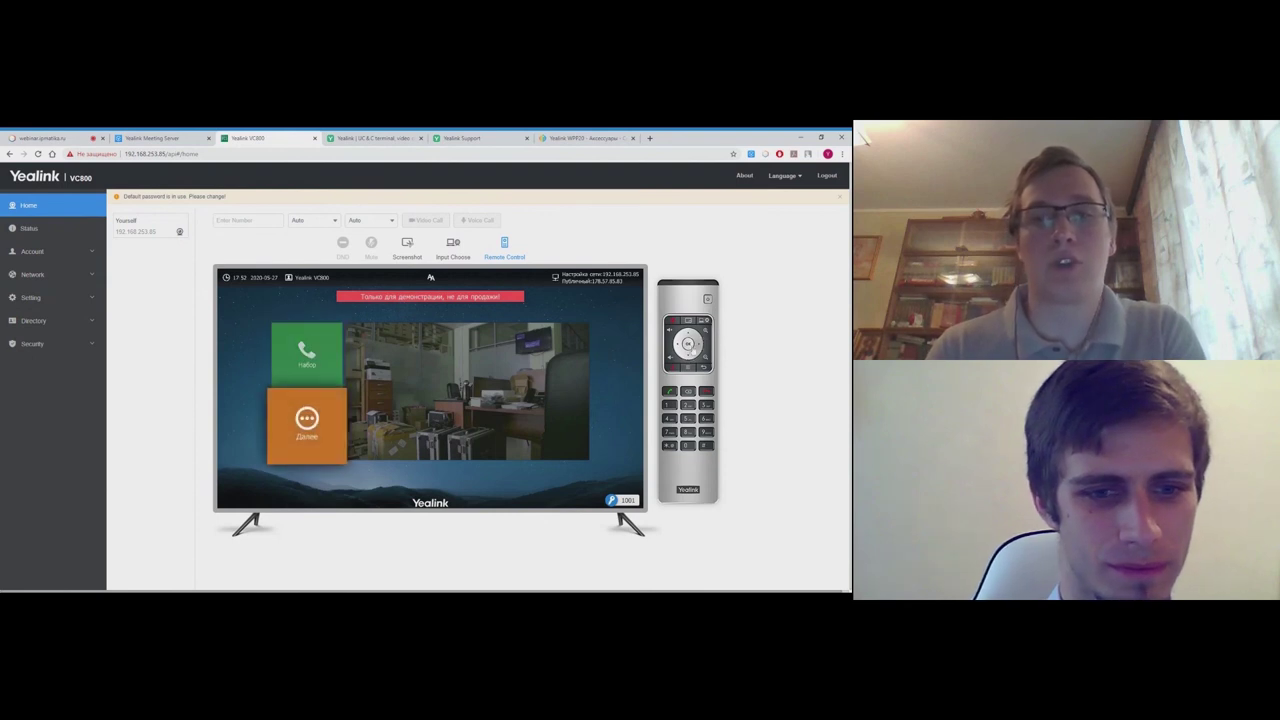